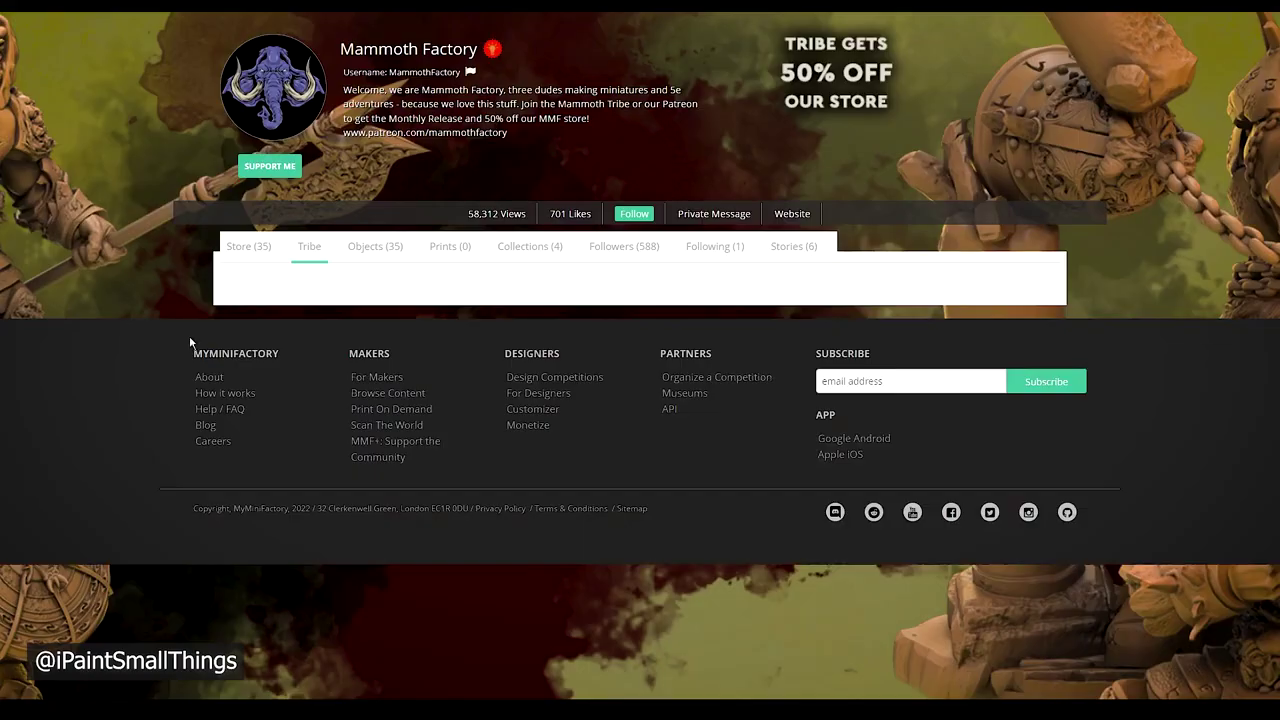
- Examine the Mammoth Factory Tribe page, including the Adventure Box model list, release schedule and the membership tiers
scroll(143, 337, down, 5)
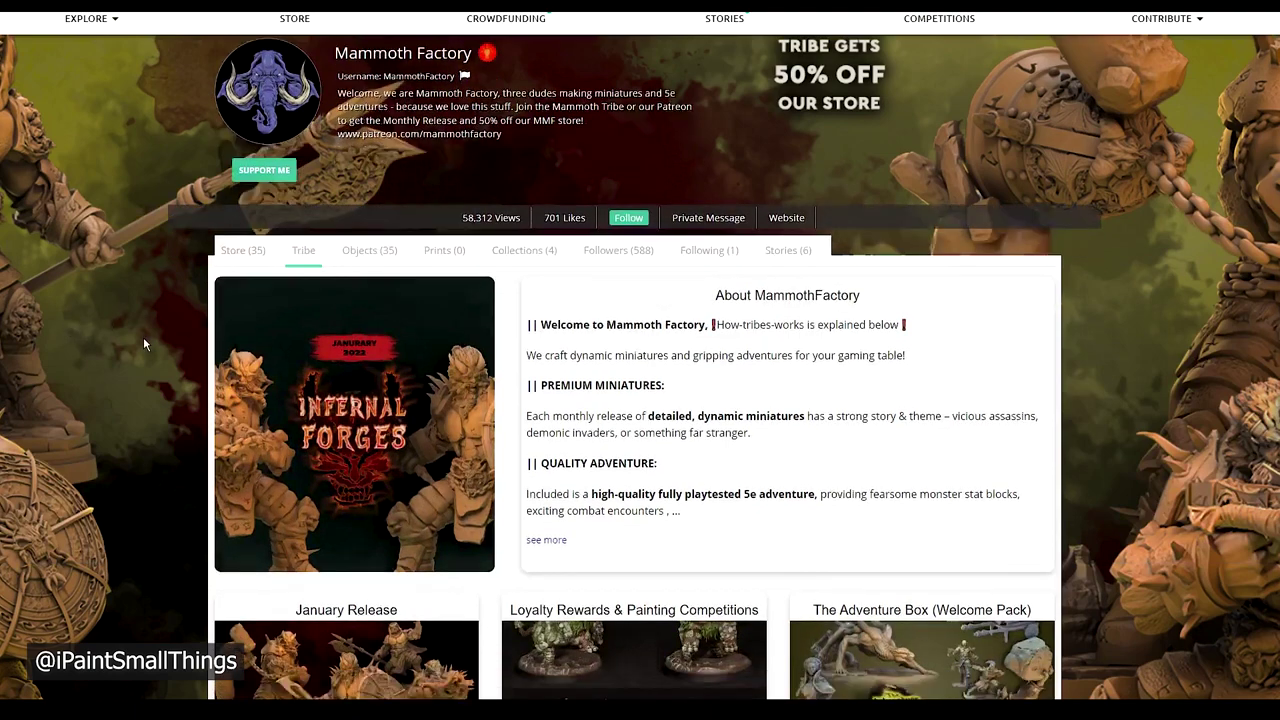
click(886, 255)
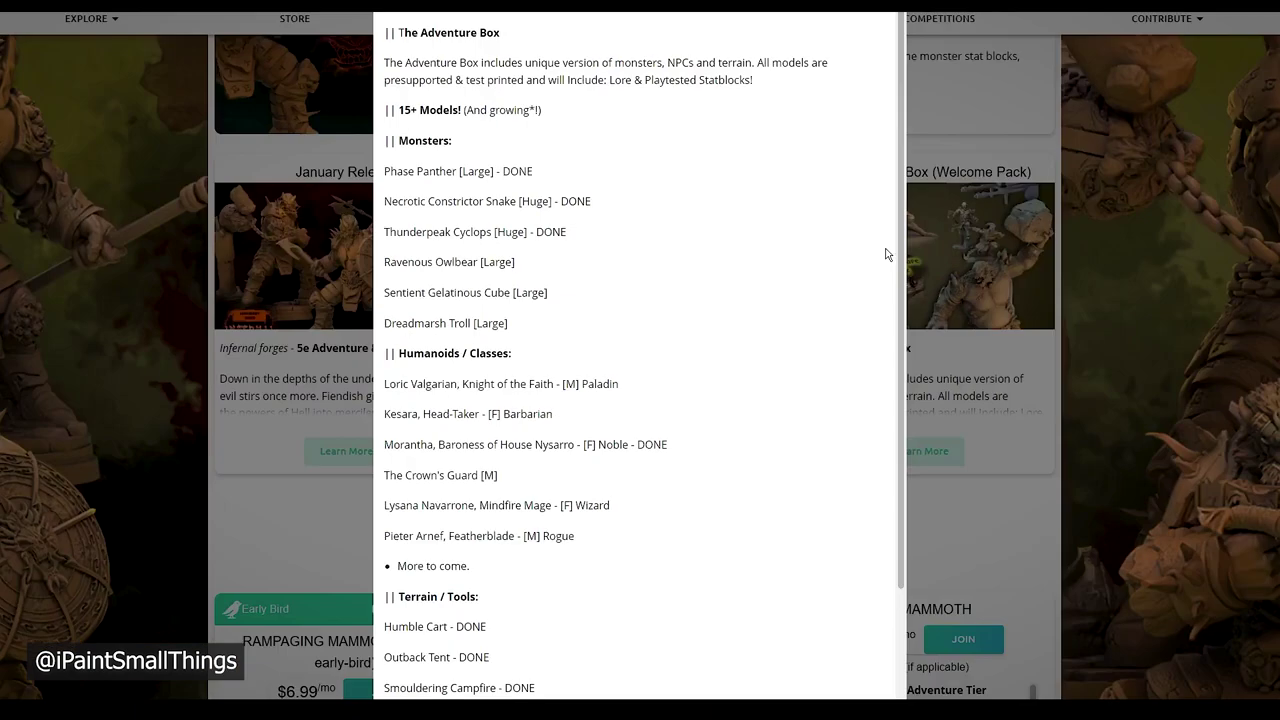
scroll(421, 398, down, 4)
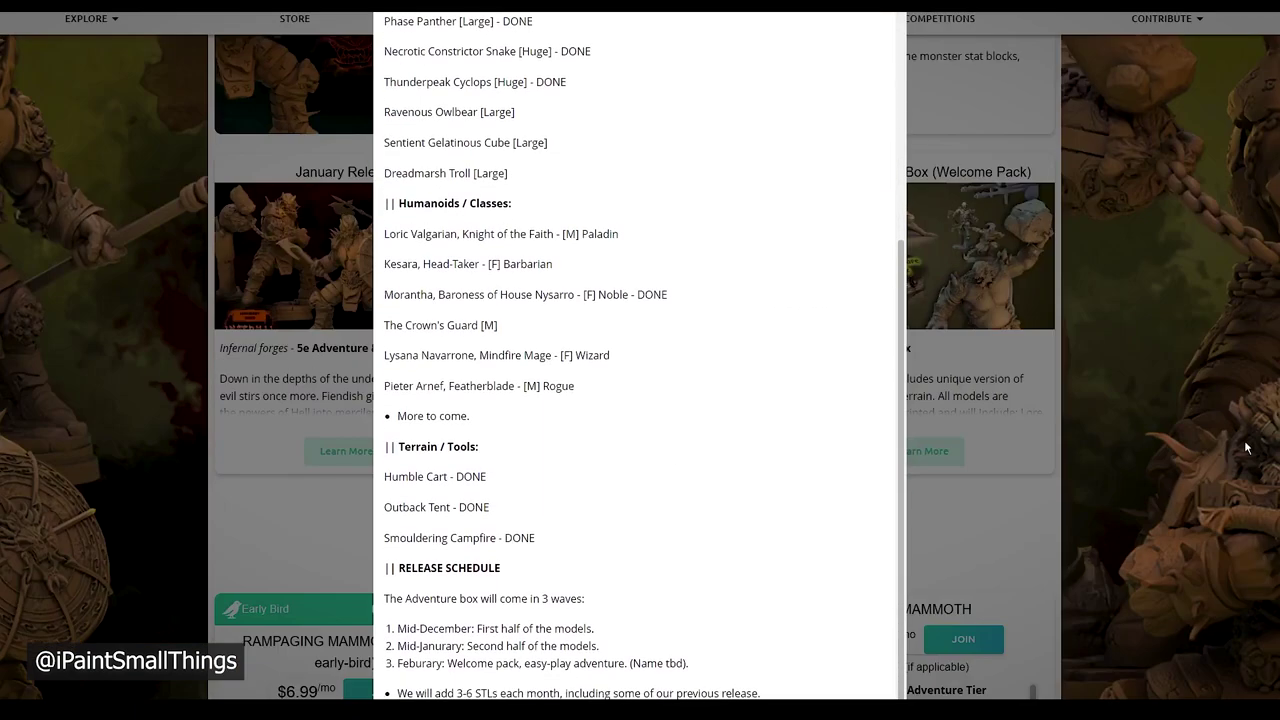
click(995, 472)
scroll(997, 478, down, 2)
scroll(997, 478, down, 2)
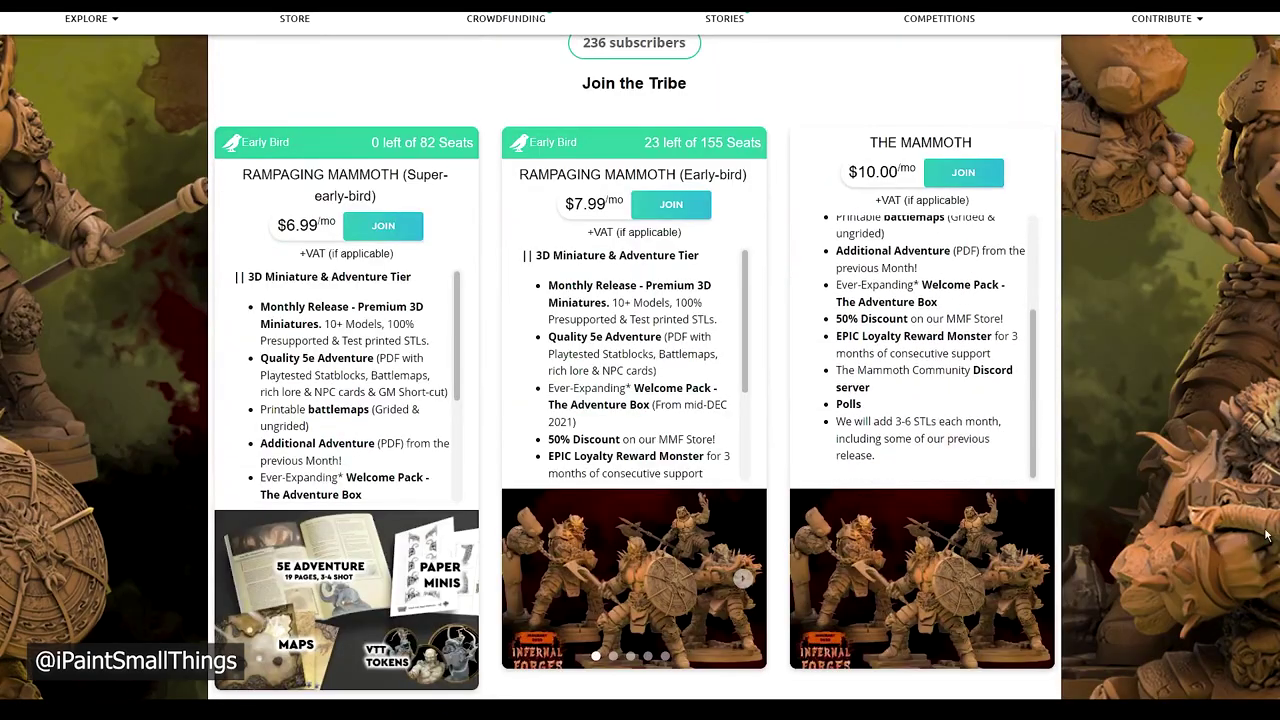
scroll(997, 478, up, 9)
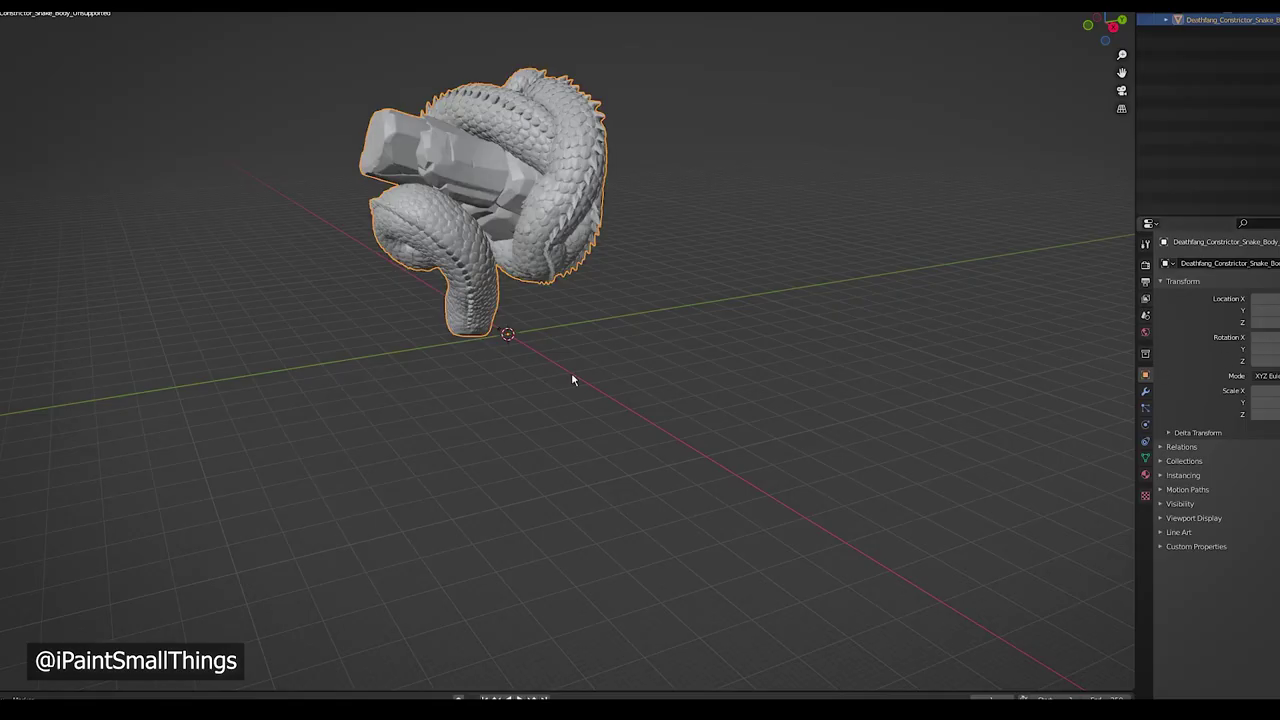
- Set the origin of the imported constrictor snake body using Geometry to Origin
right_click(585, 213)
mouse_move(560, 249)
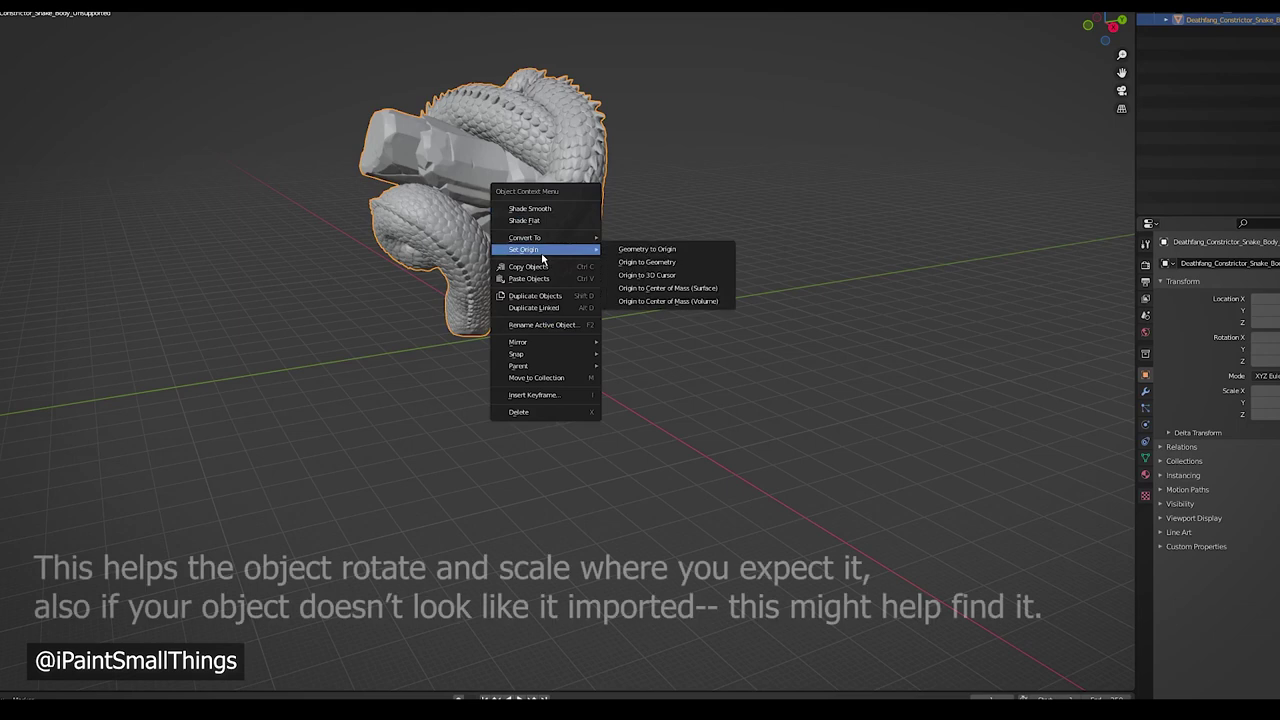
click(664, 251)
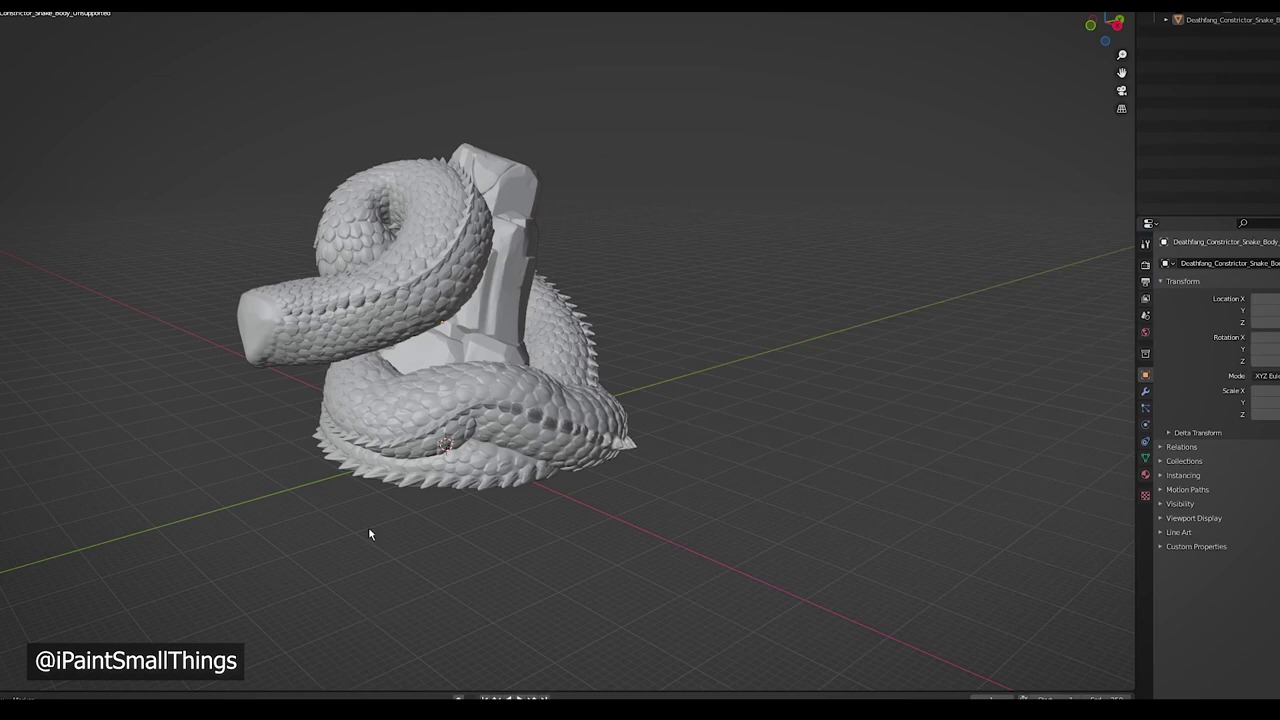
middle_drag(368, 526, 406, 528)
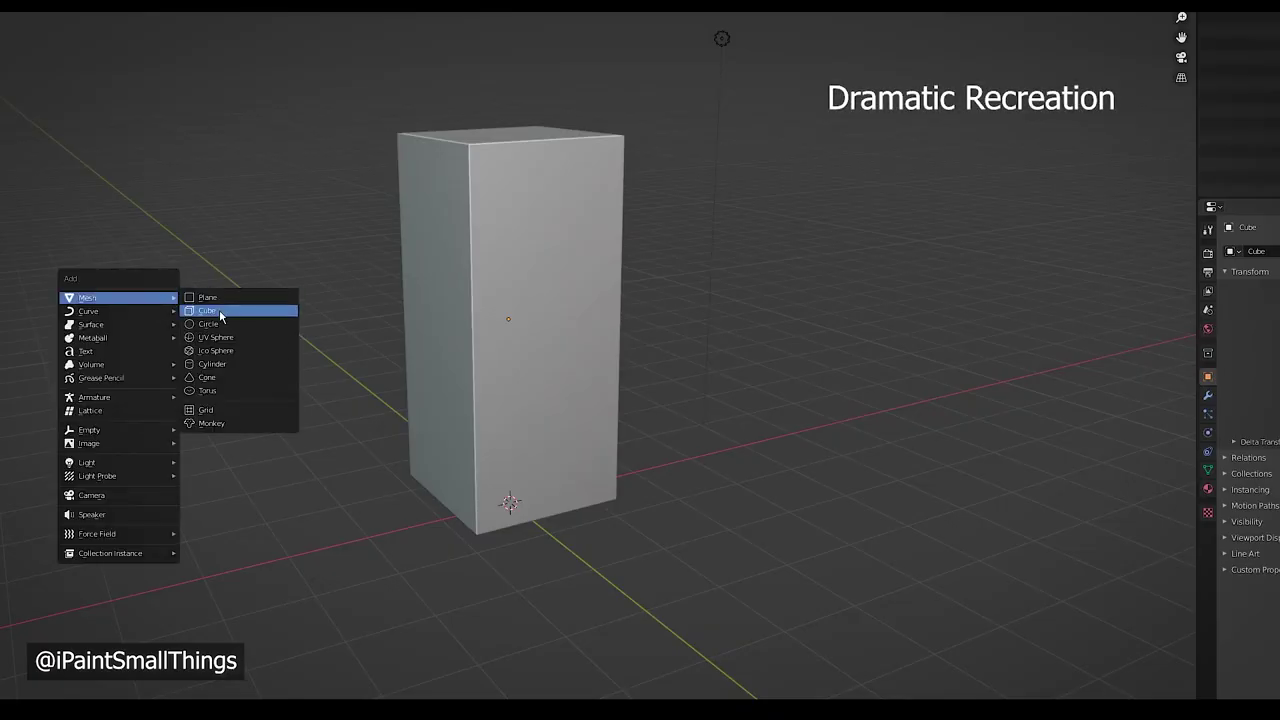
- Add a cube, scale it into a wide flat slab and place it across the middle of the tall box
click(221, 306)
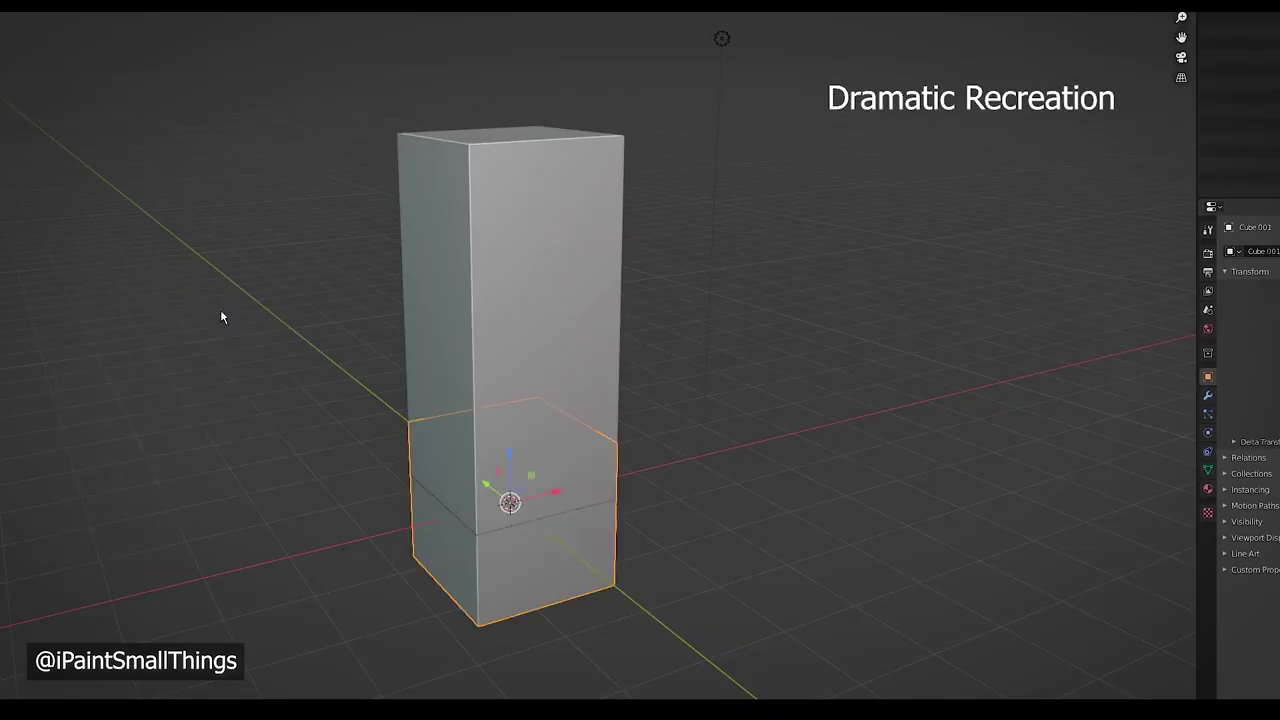
drag(549, 493, 818, 430)
drag(777, 386, 781, 276)
drag(829, 318, 866, 344)
drag(783, 276, 559, 341)
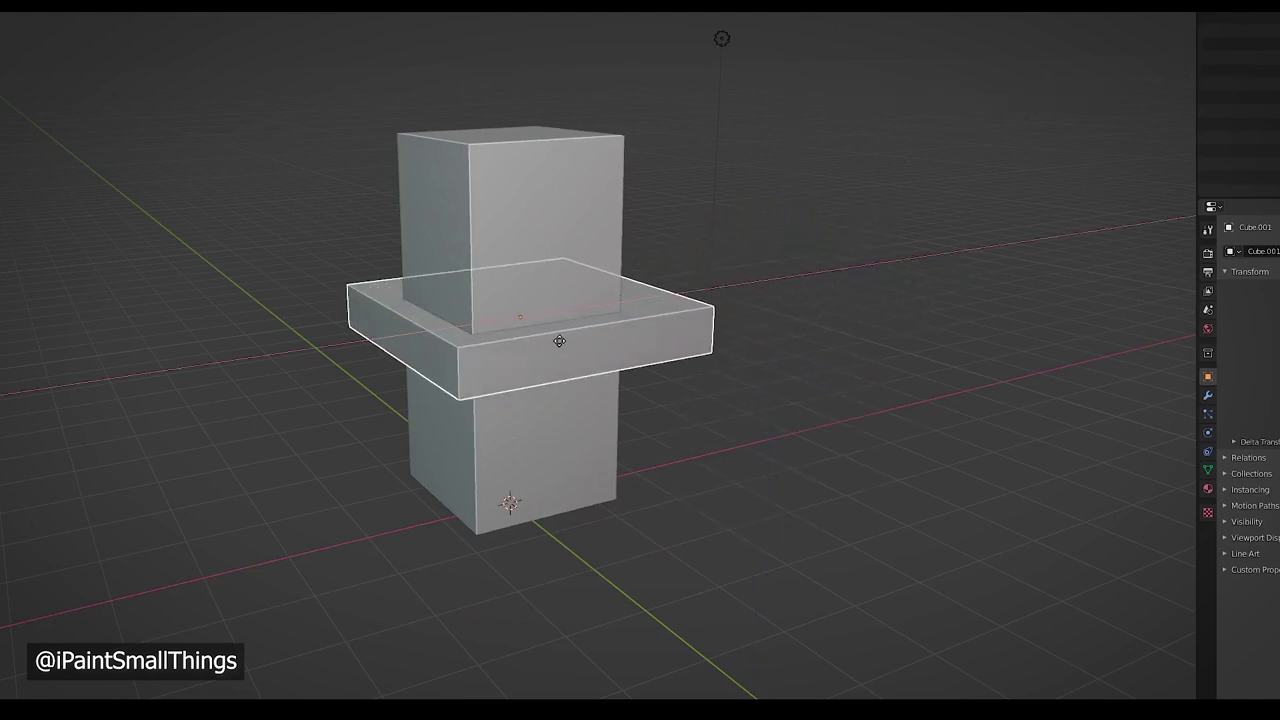
key(Return)
- Add a Boolean Difference modifier to the tall box with the slab Cube.001 as its object, and apply it
click(569, 233)
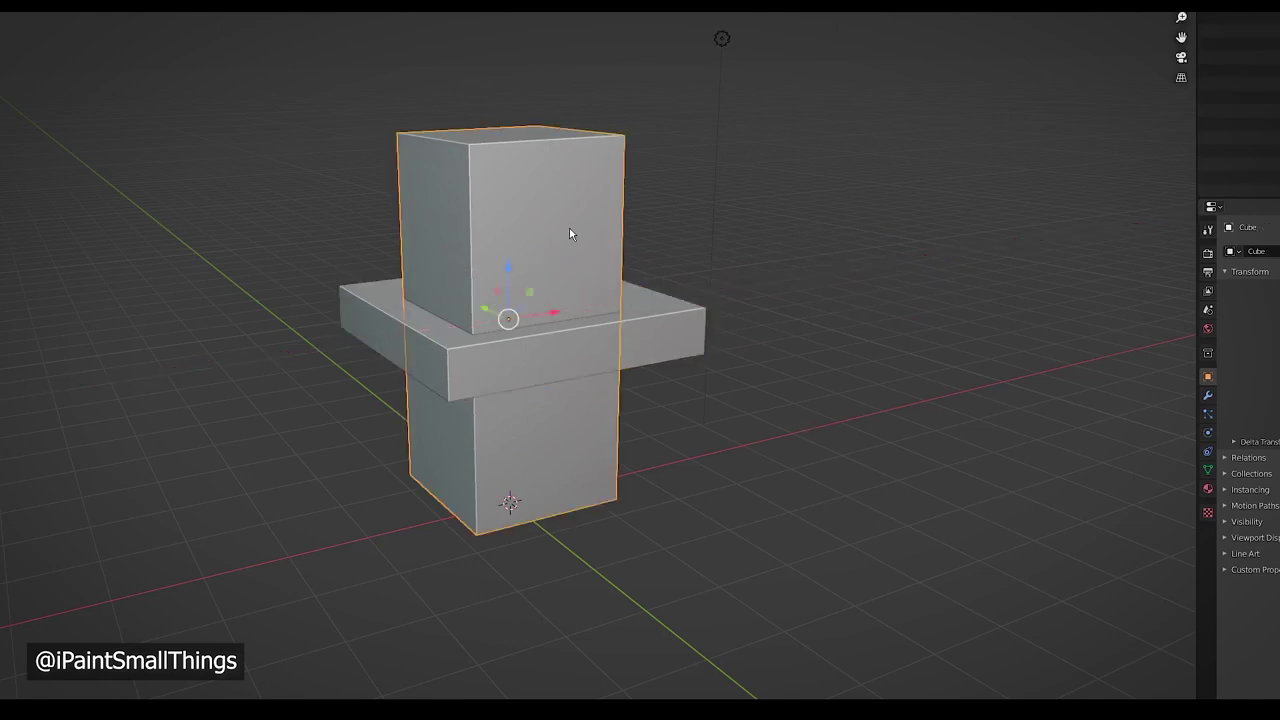
click(1209, 396)
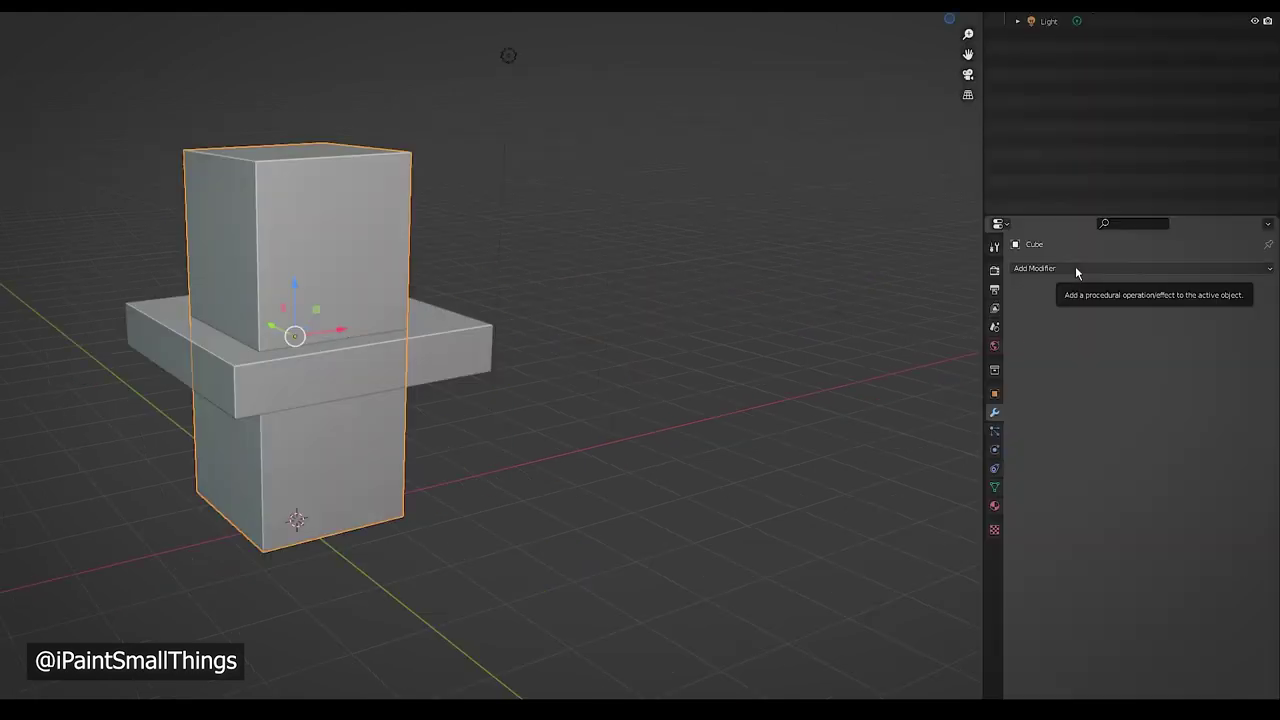
click(1075, 266)
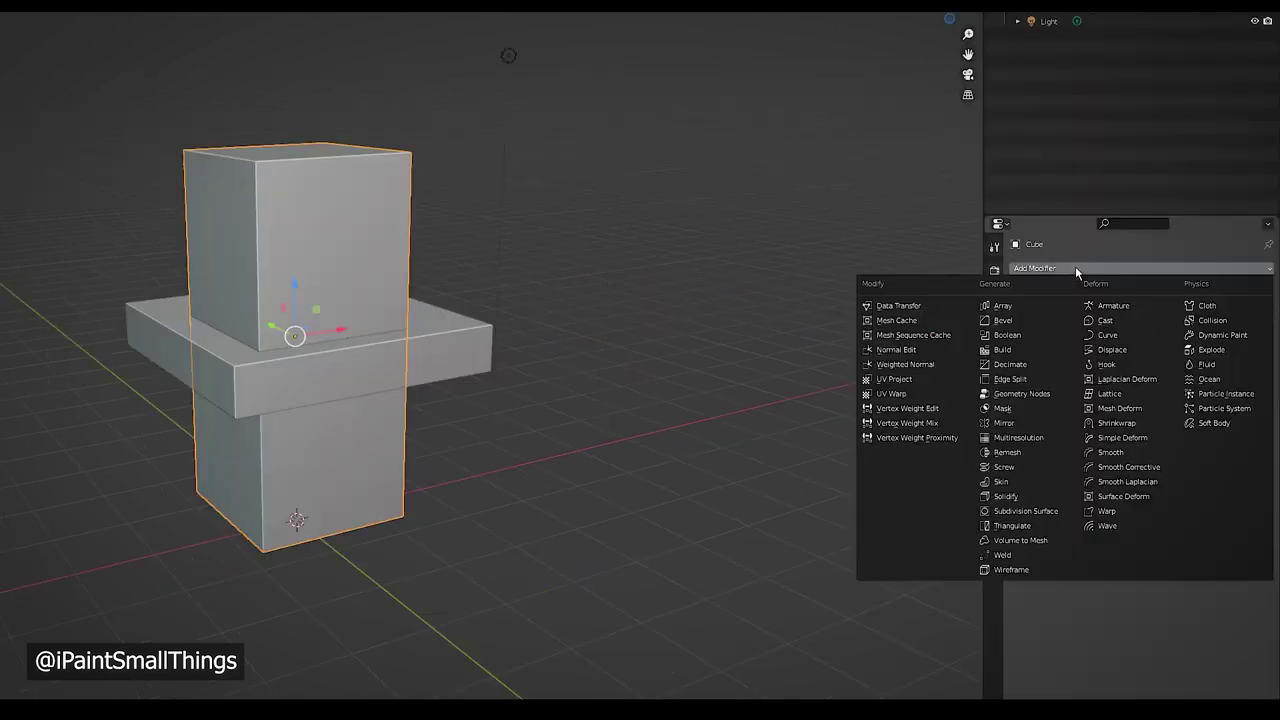
click(1009, 338)
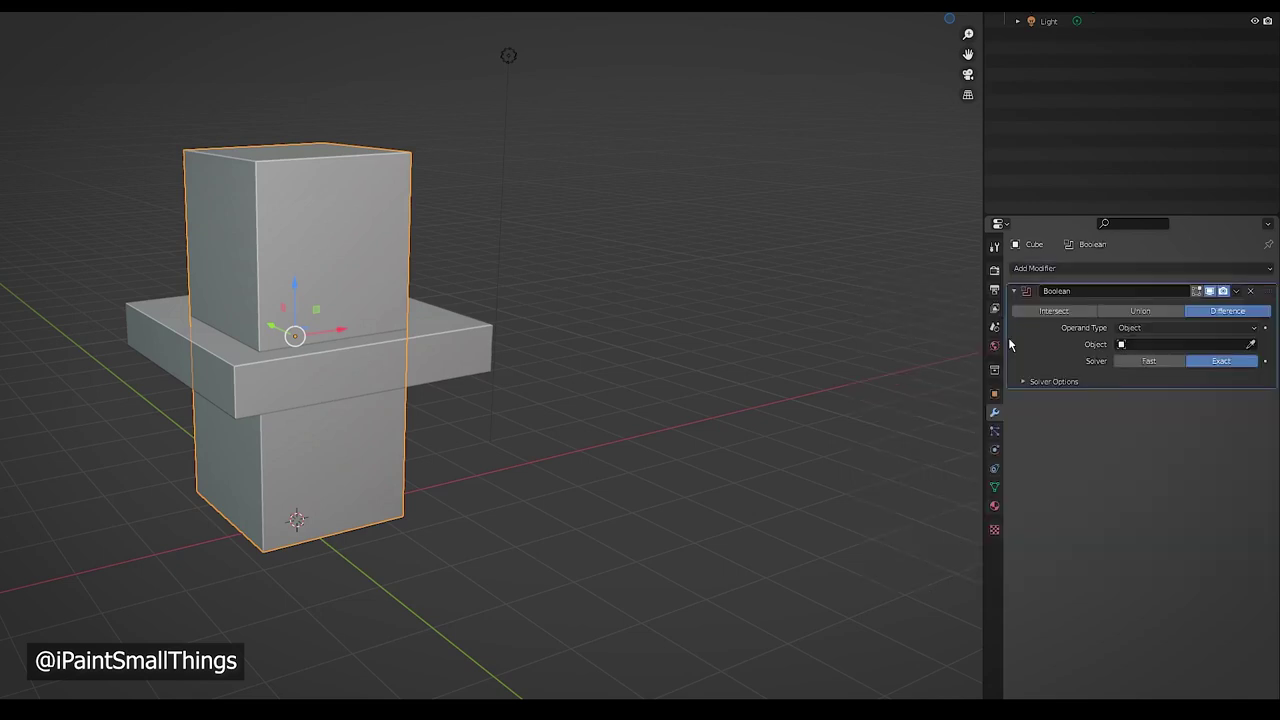
click(1251, 345)
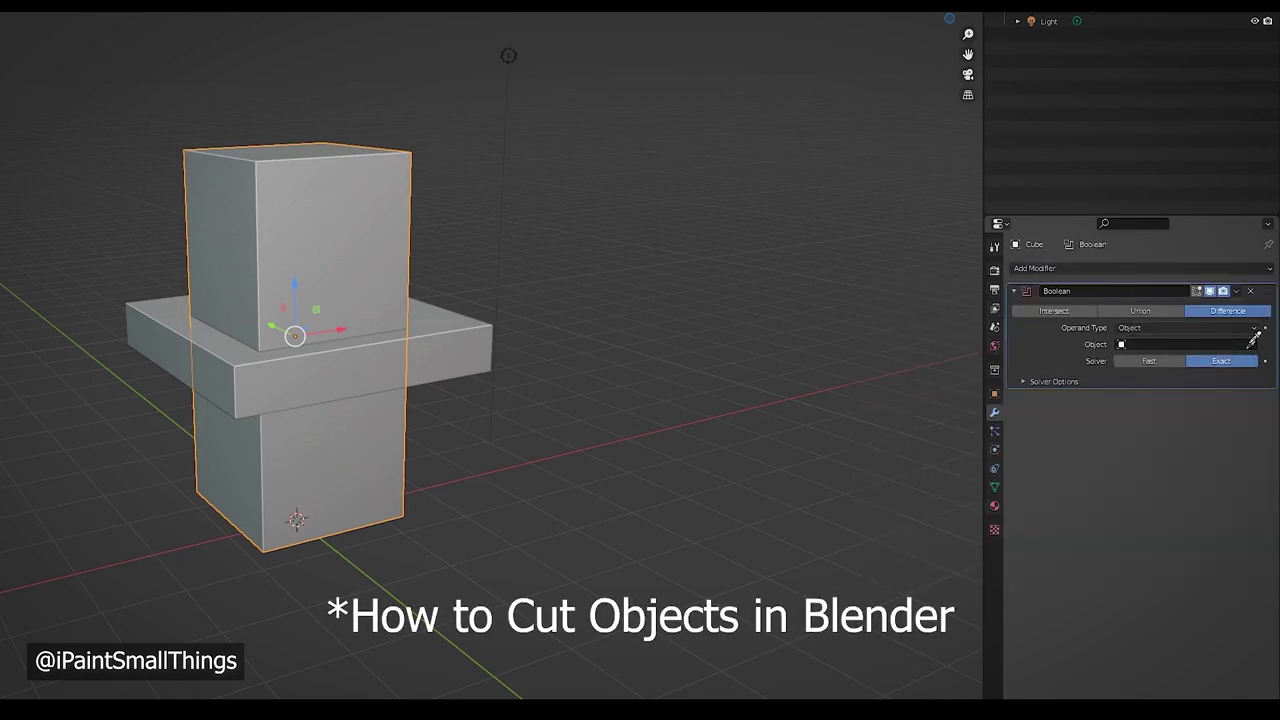
click(449, 357)
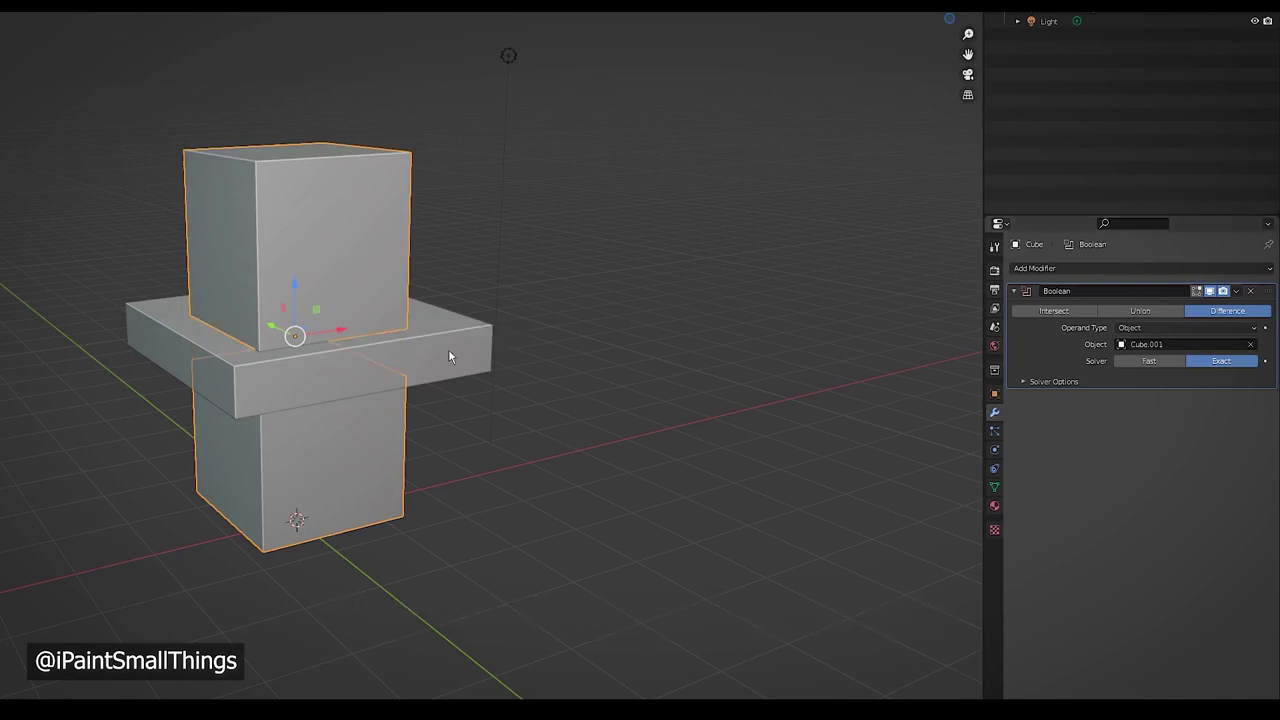
click(1238, 292)
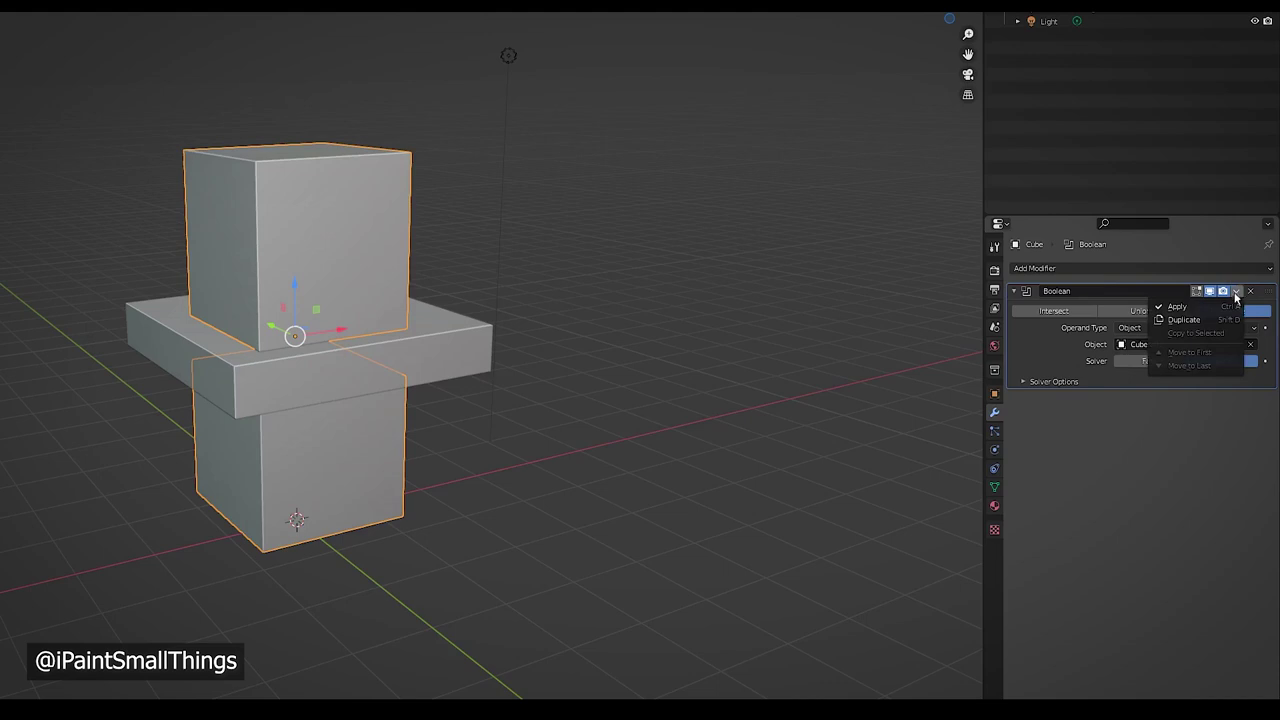
click(1199, 306)
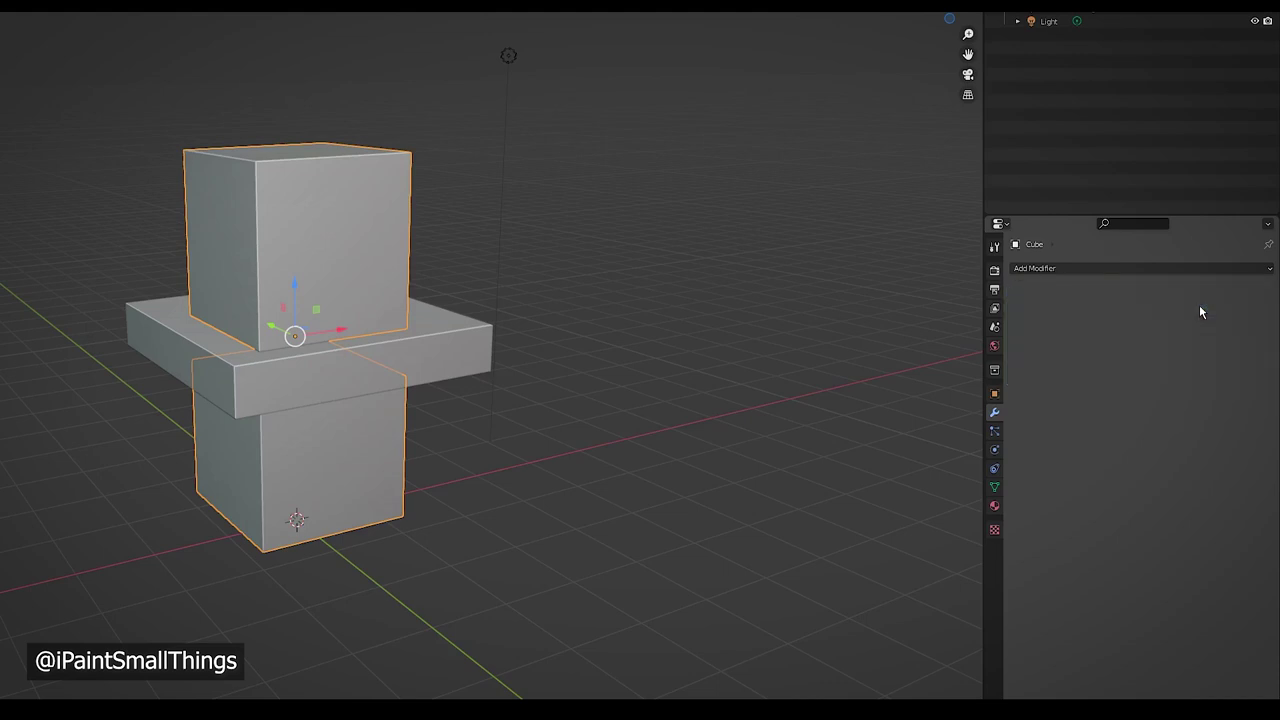
- Move the flat slab out of the cut box along the X axis and delete it
click(423, 370)
key(g)
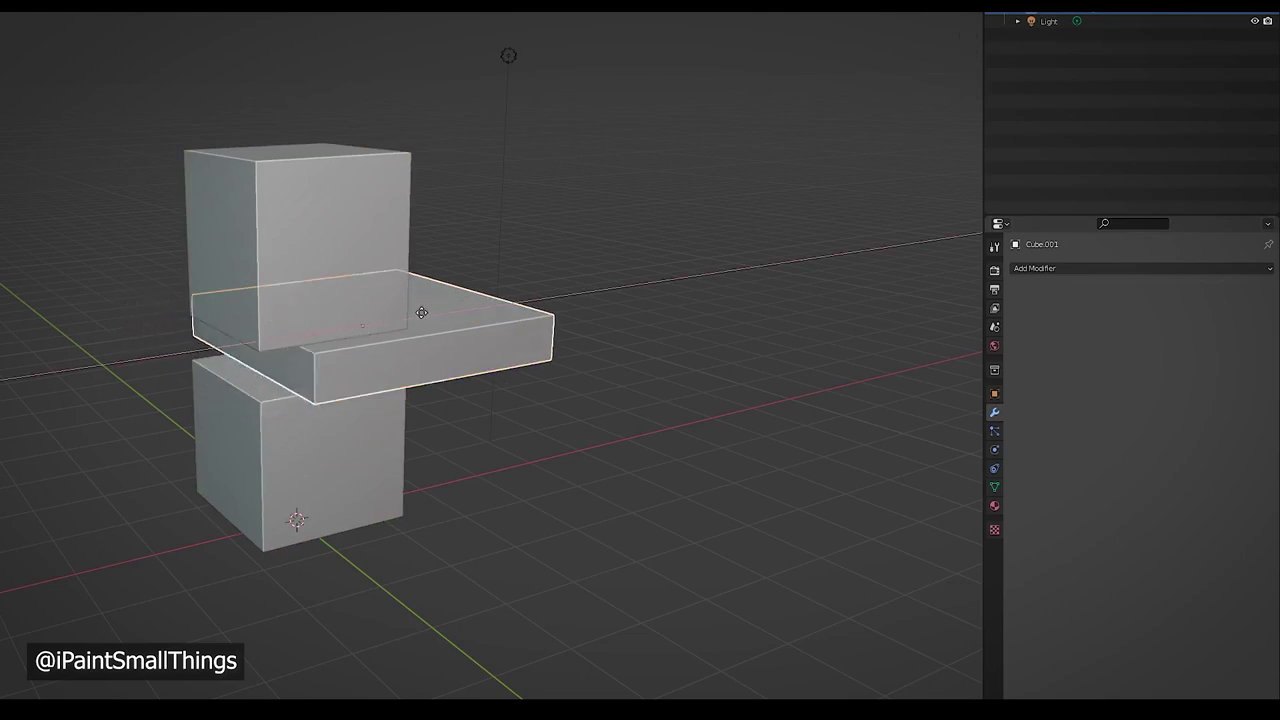
click(709, 286)
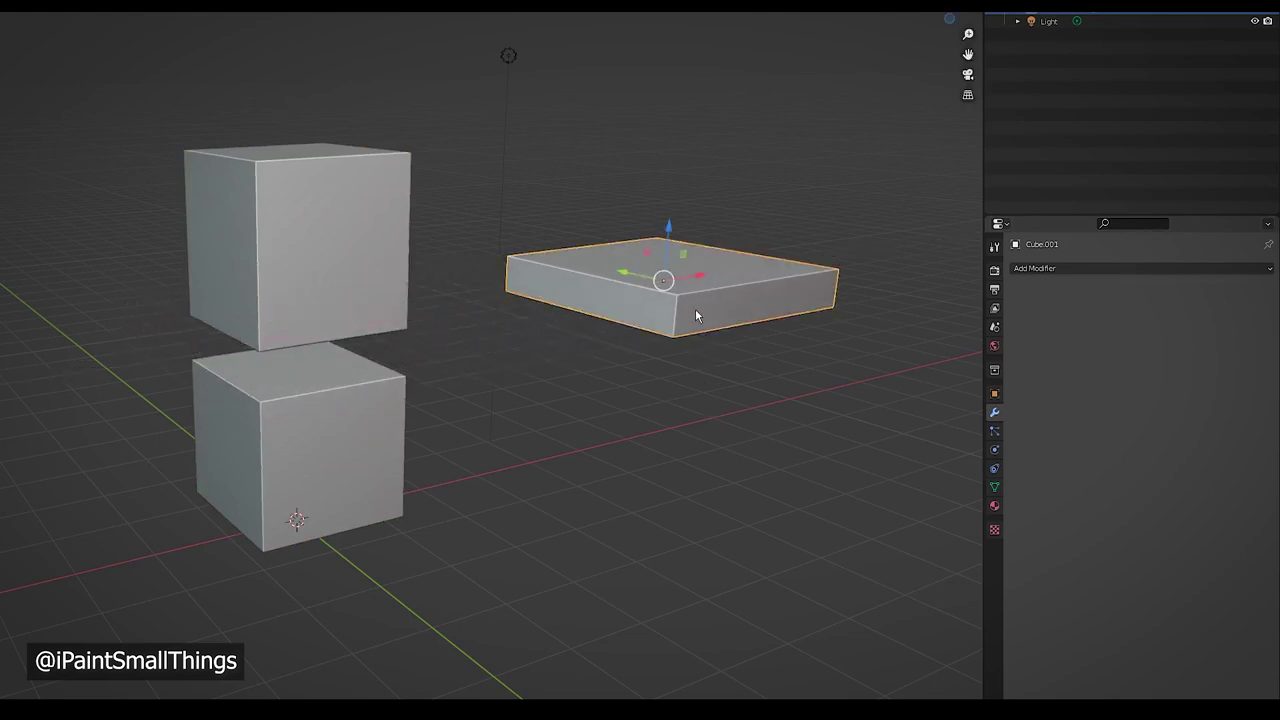
key(Delete)
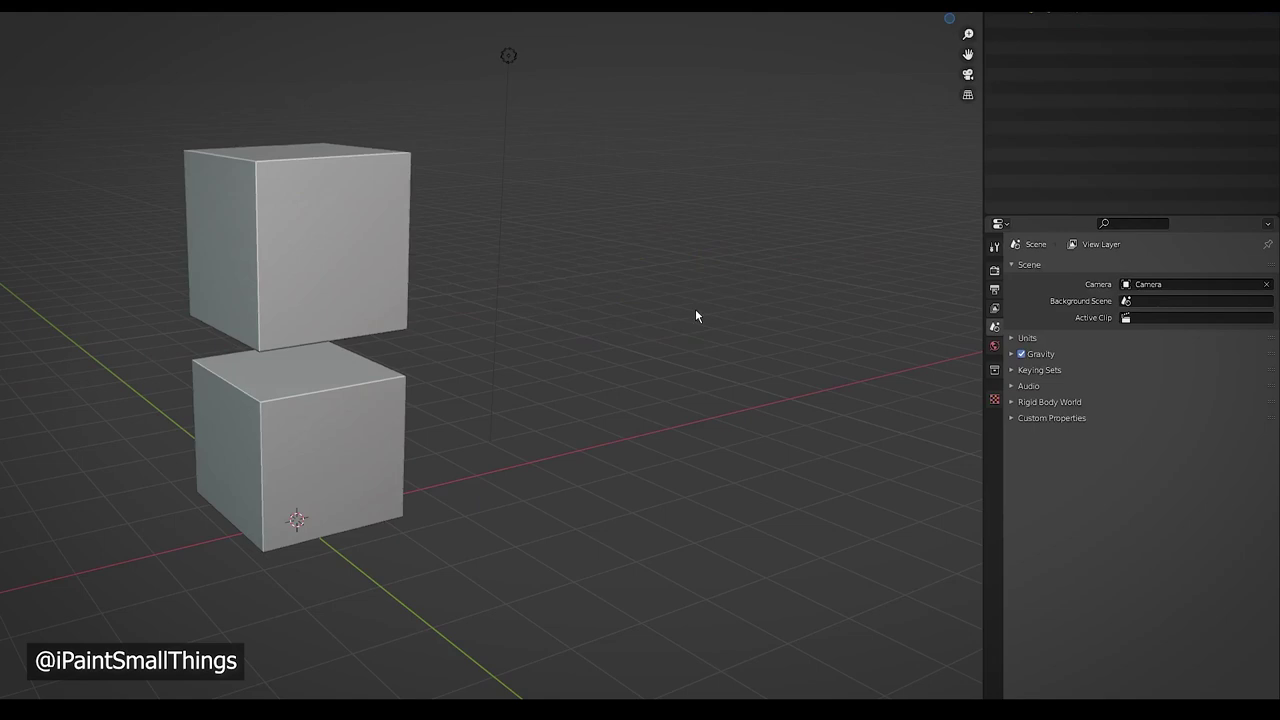
- Try moving the upper part of the cut box along the X axis
click(344, 326)
drag(342, 332, 375, 323)
click(350, 330)
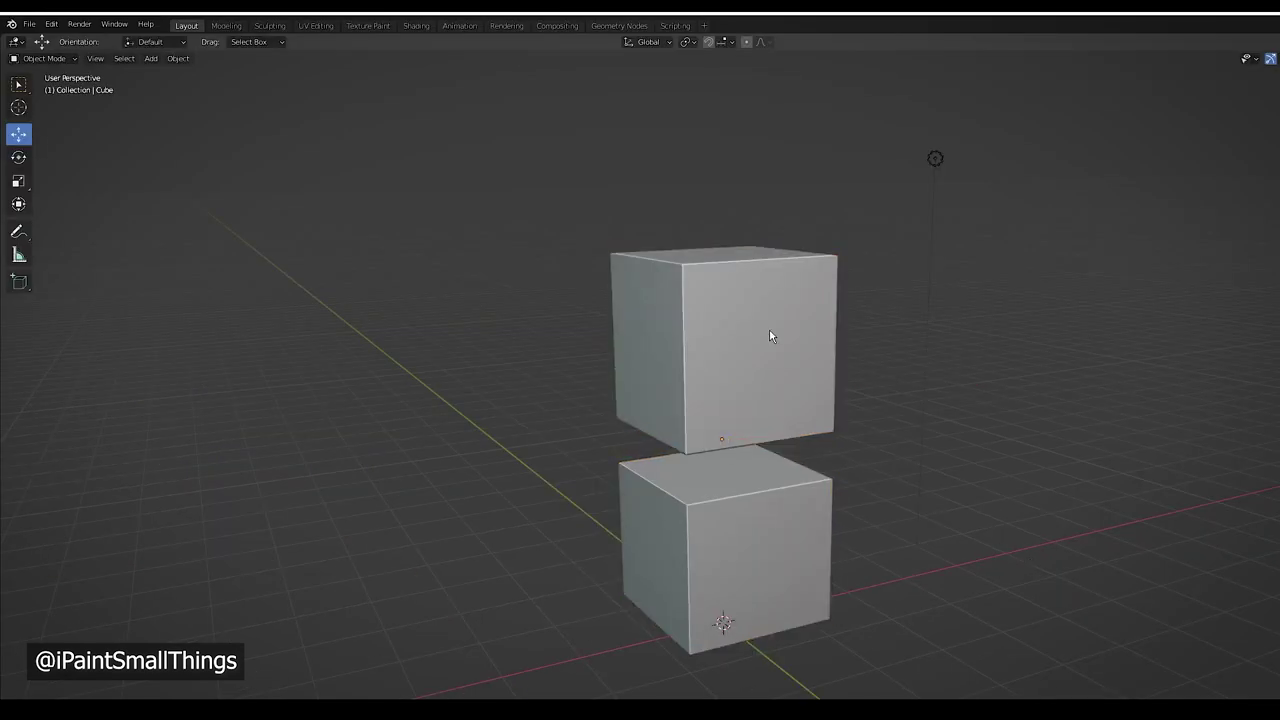
- Separate the cut box's mesh by loose parts in Edit Mode and return to Object Mode
click(770, 336)
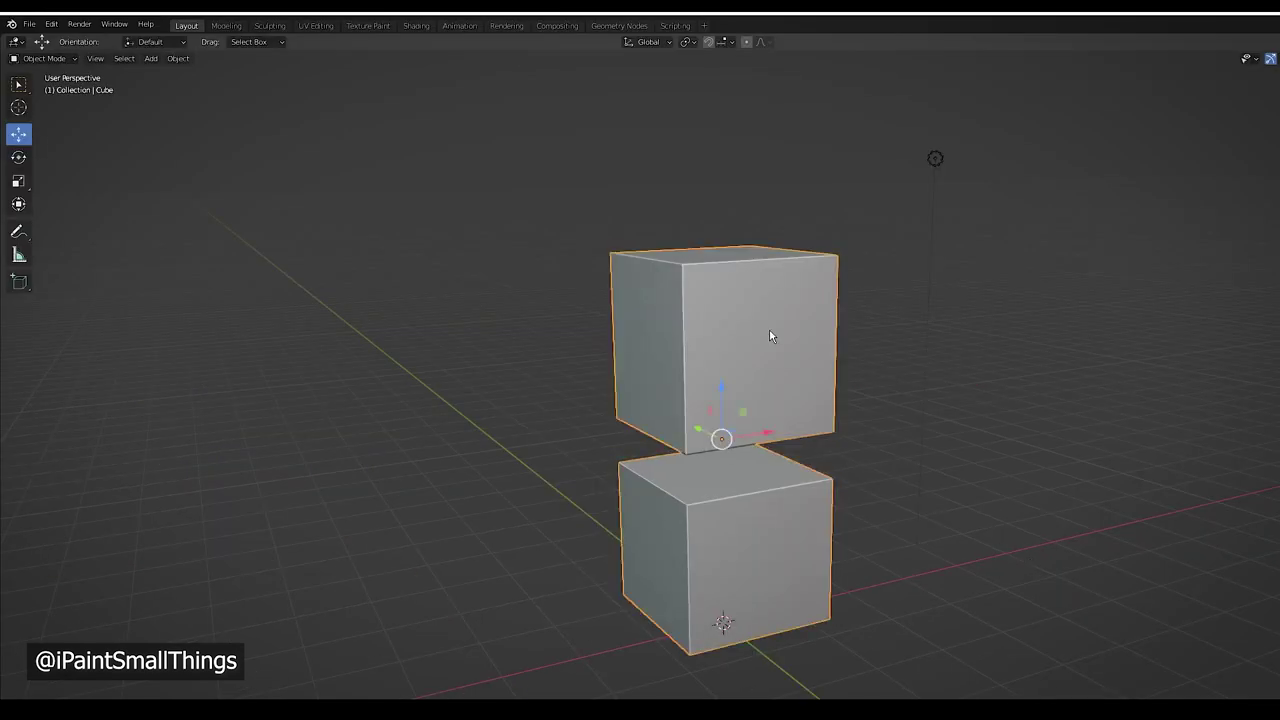
click(70, 58)
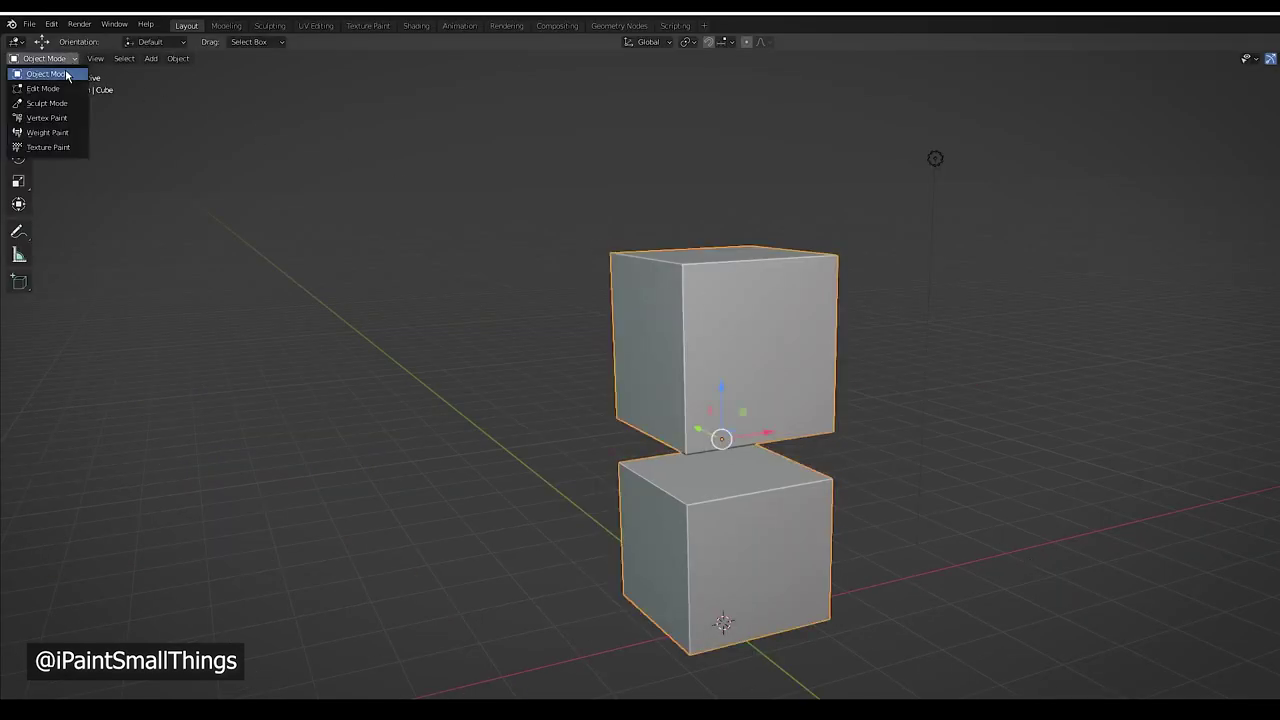
click(44, 89)
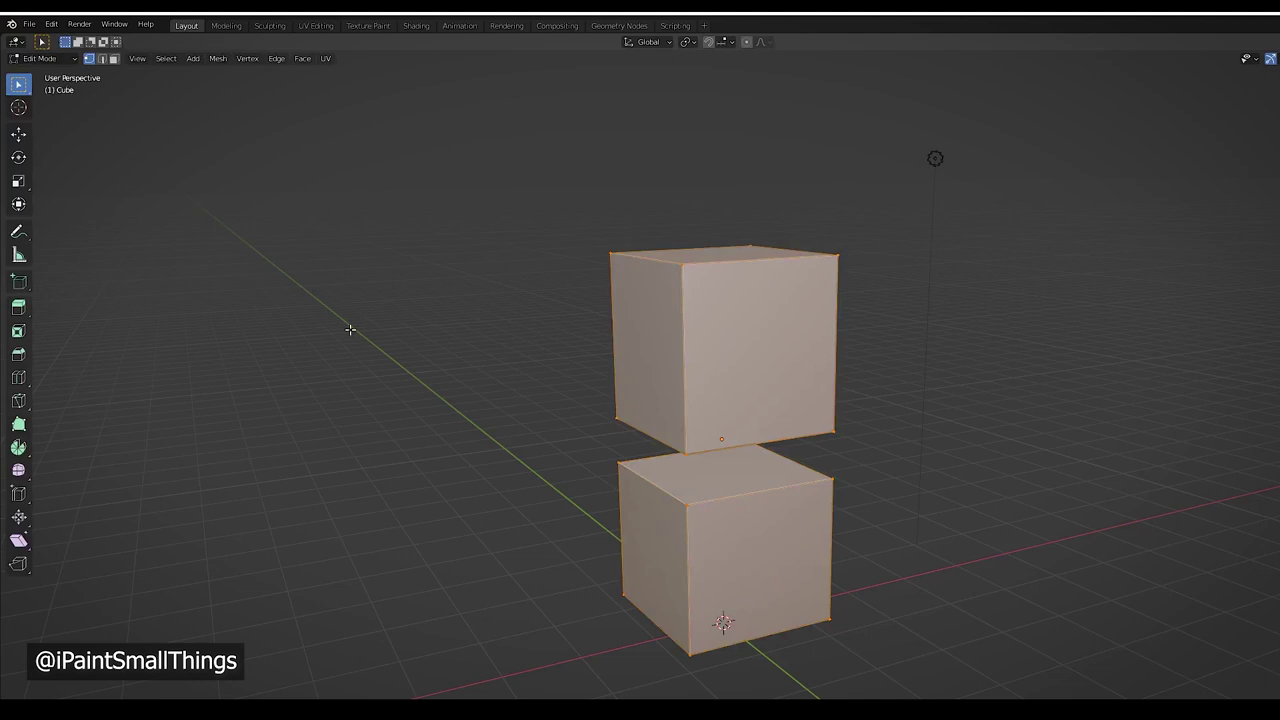
key(p)
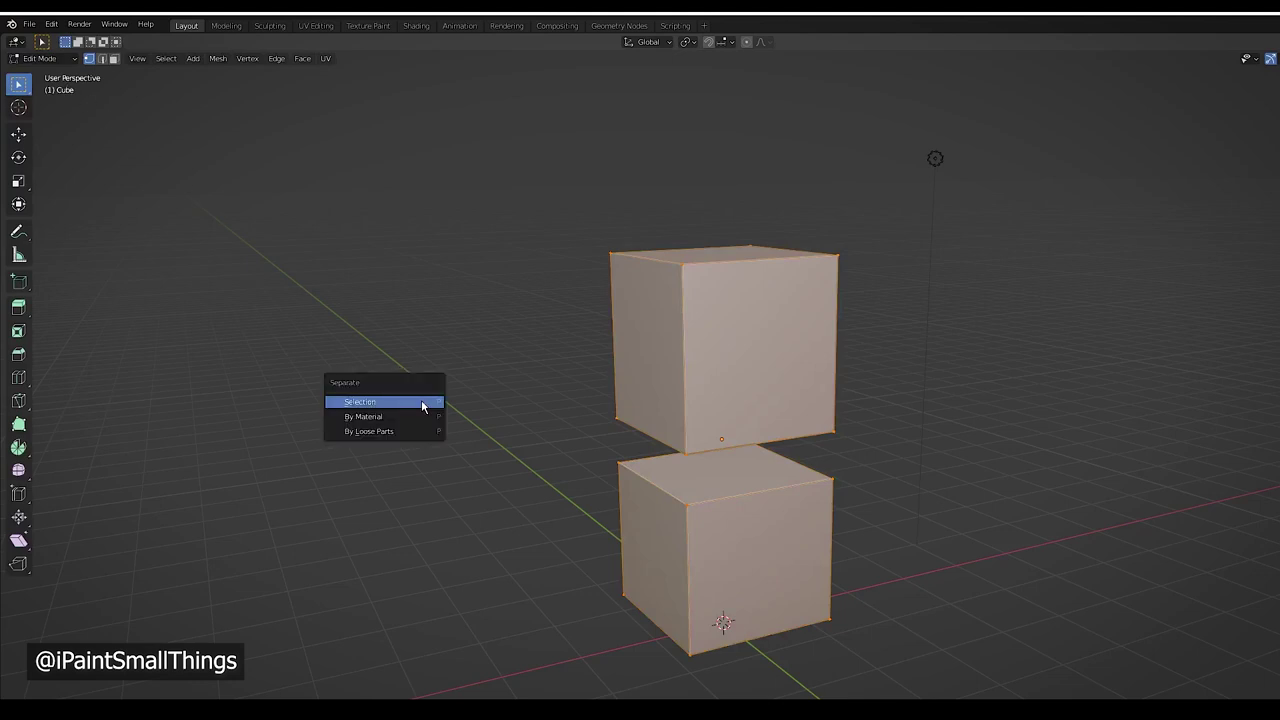
click(401, 431)
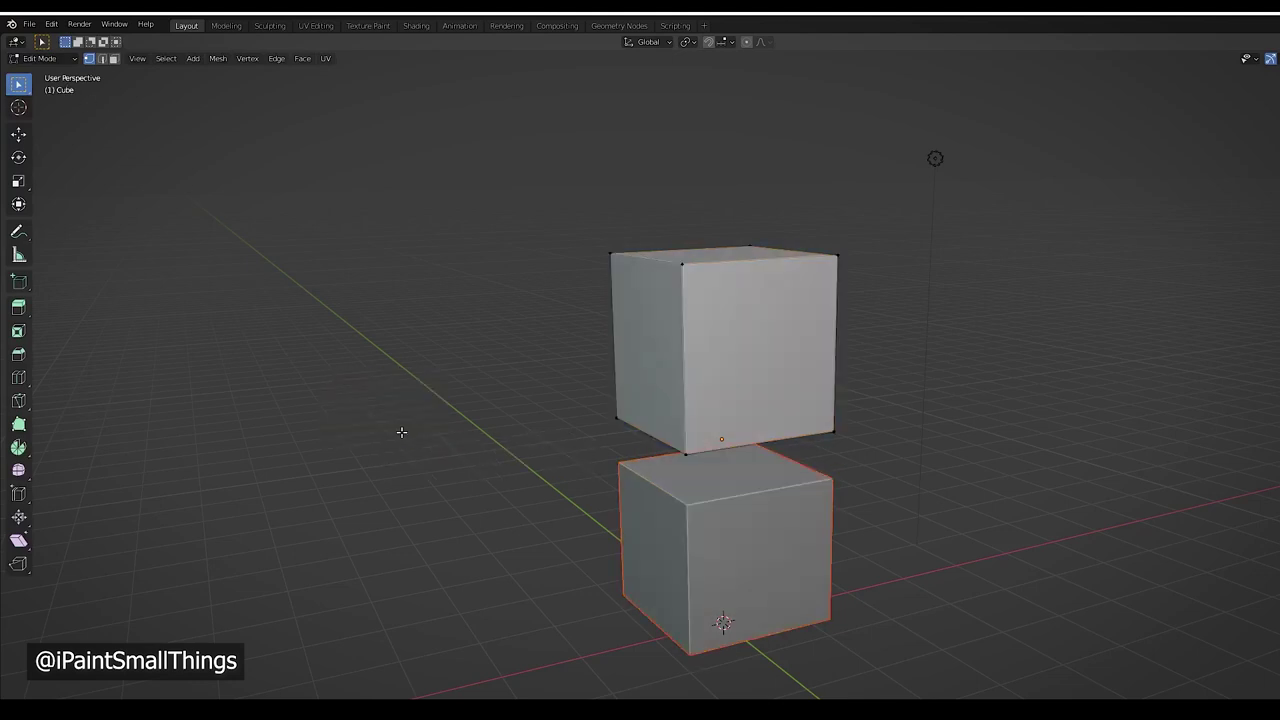
click(55, 57)
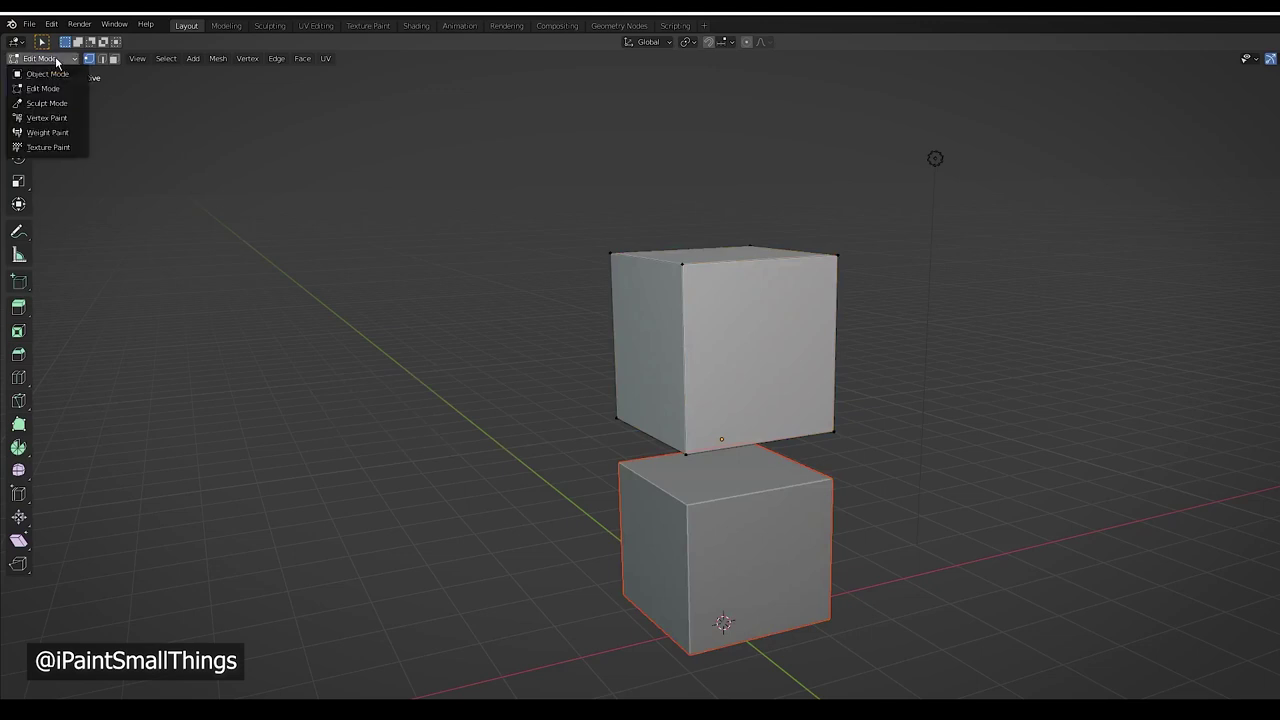
click(45, 74)
- Move the separated upper cube along the X axis and select the lower cube on its own
click(759, 420)
drag(759, 420, 675, 444)
click(766, 563)
click(909, 544)
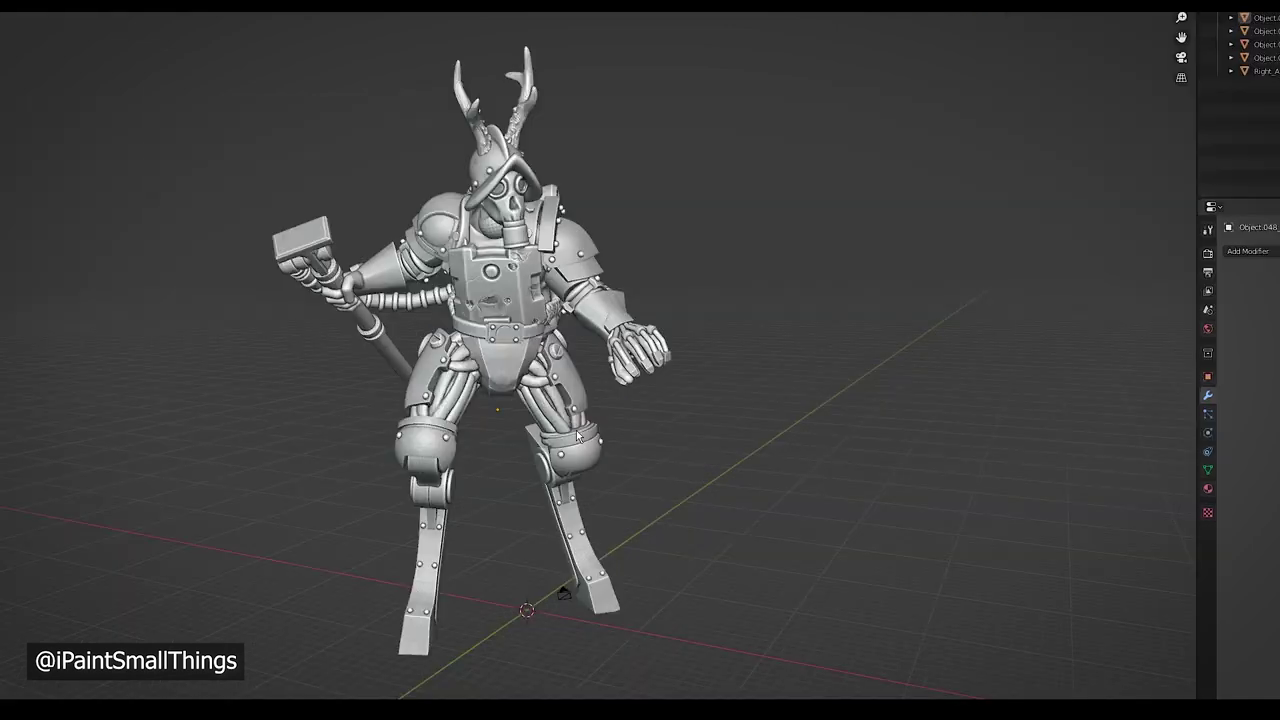
- Move the robot figure's helmeted head together with its antlers along the X axis, away from the torso
key(g)
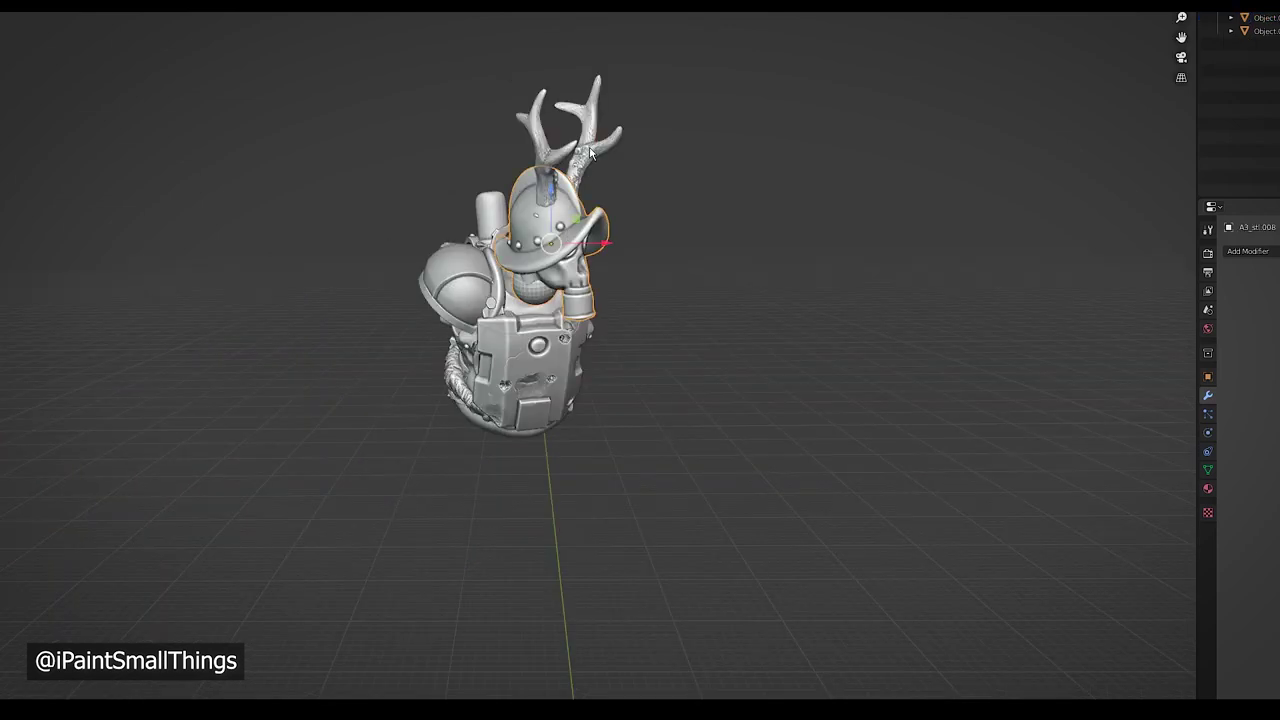
shift+click(590, 152)
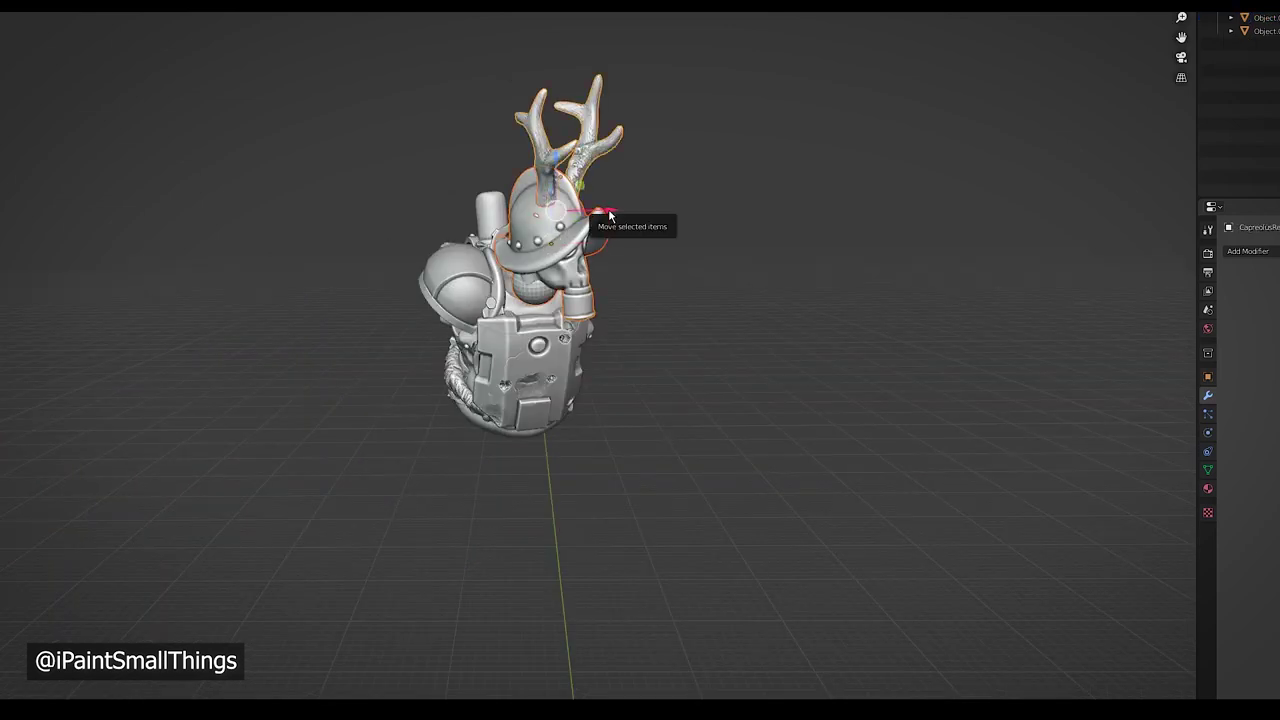
key(g)
key(x)
click(219, 205)
- Move only the antlers further along the X axis, clear of the helmeted head, and deselect them
click(219, 168)
click(214, 160)
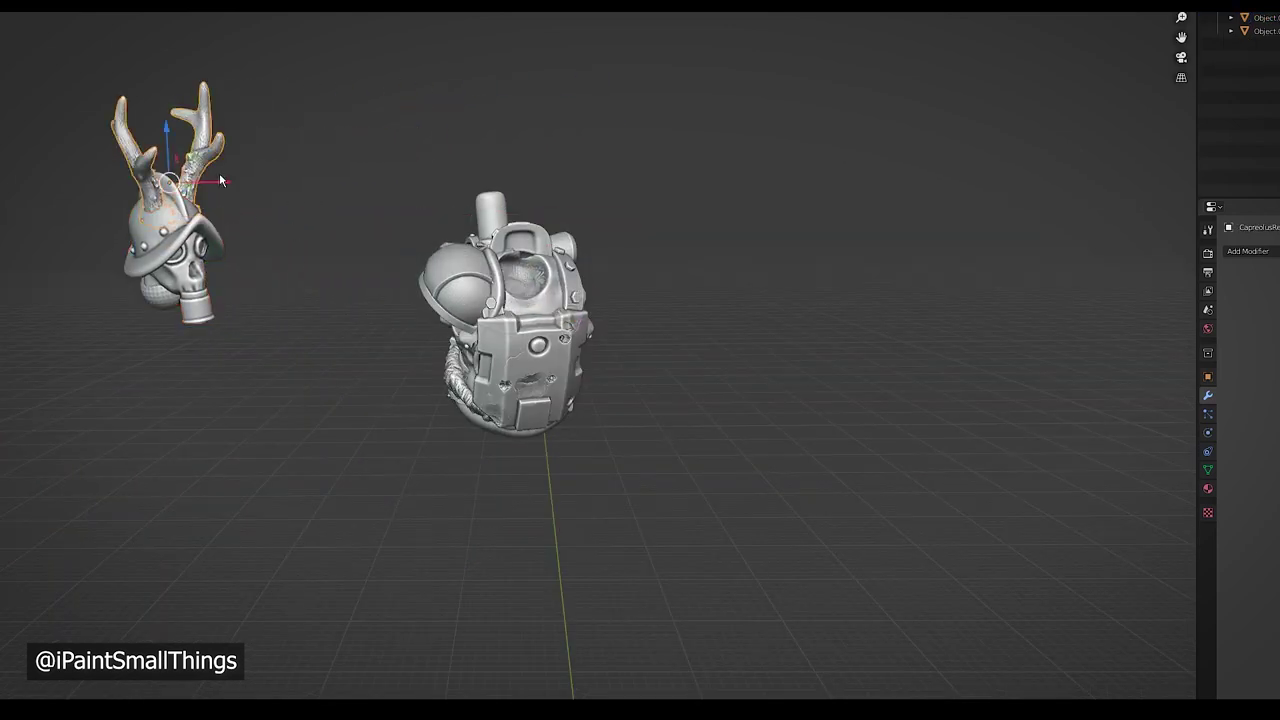
key(g)
key(x)
click(112, 184)
click(419, 465)
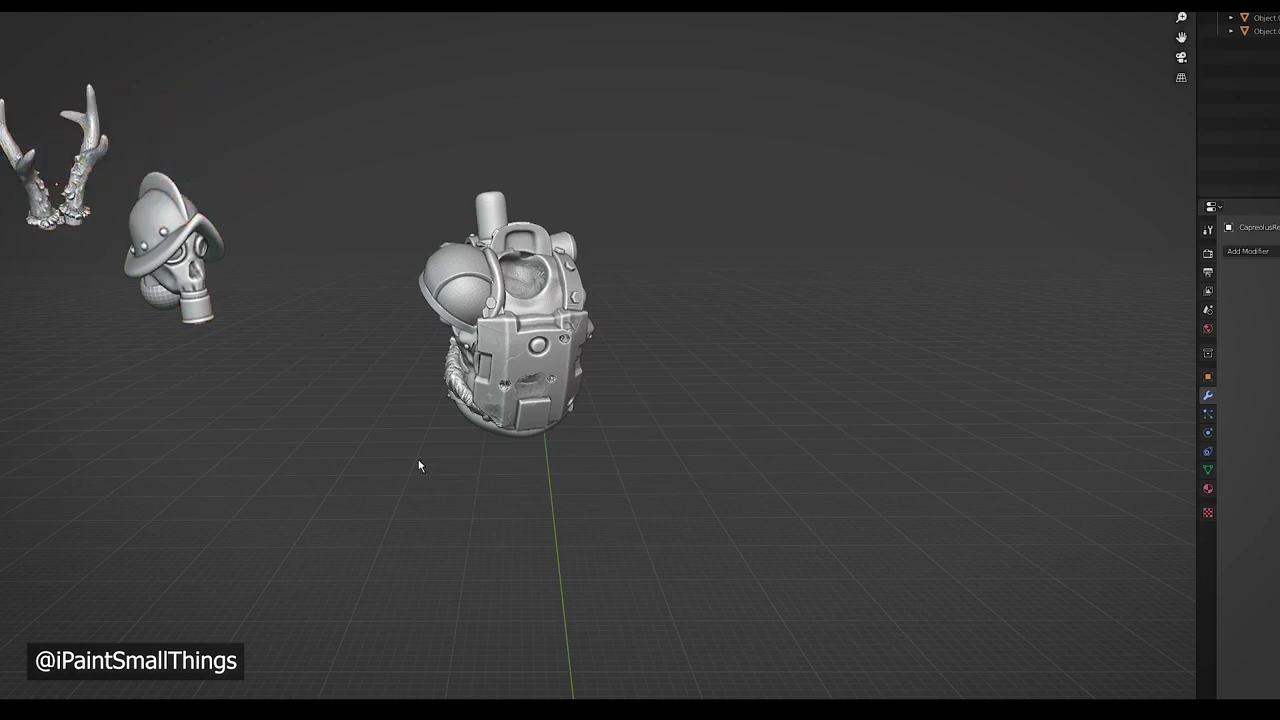
- Move the chest armour along the X axis to the side of the torso and select the harness piece Object.049
click(522, 388)
key(g)
key(x)
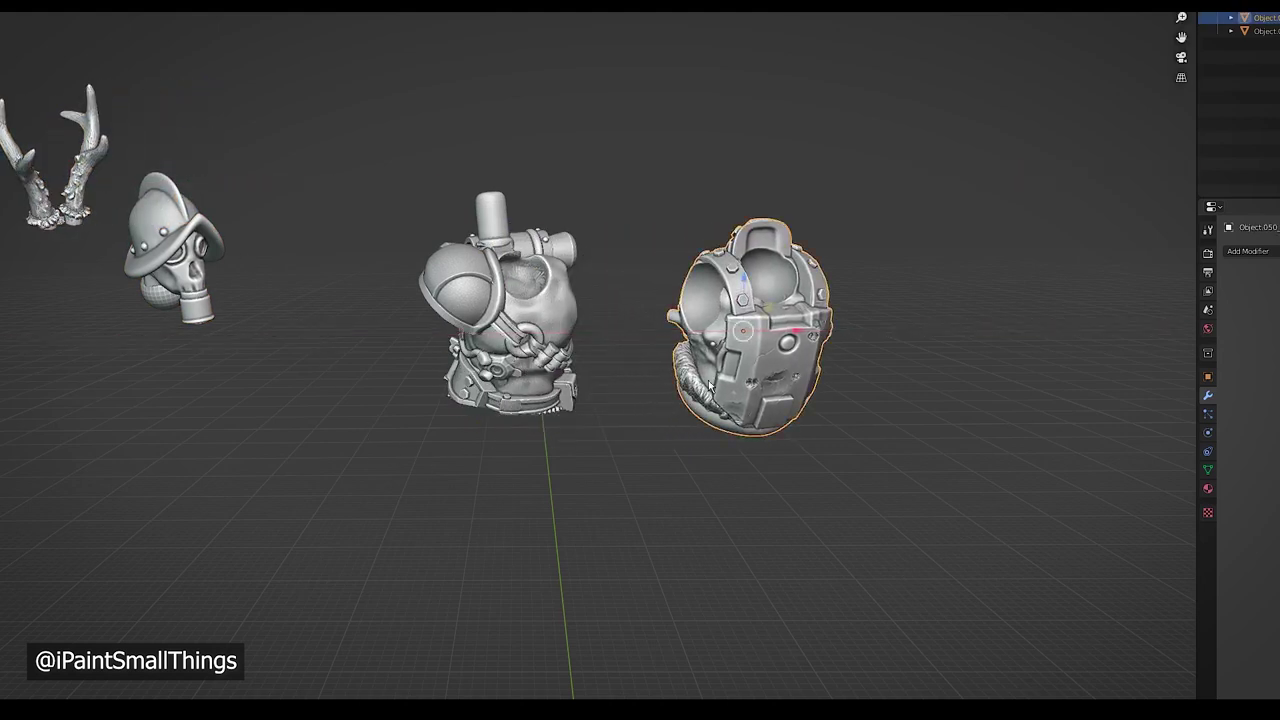
click(571, 254)
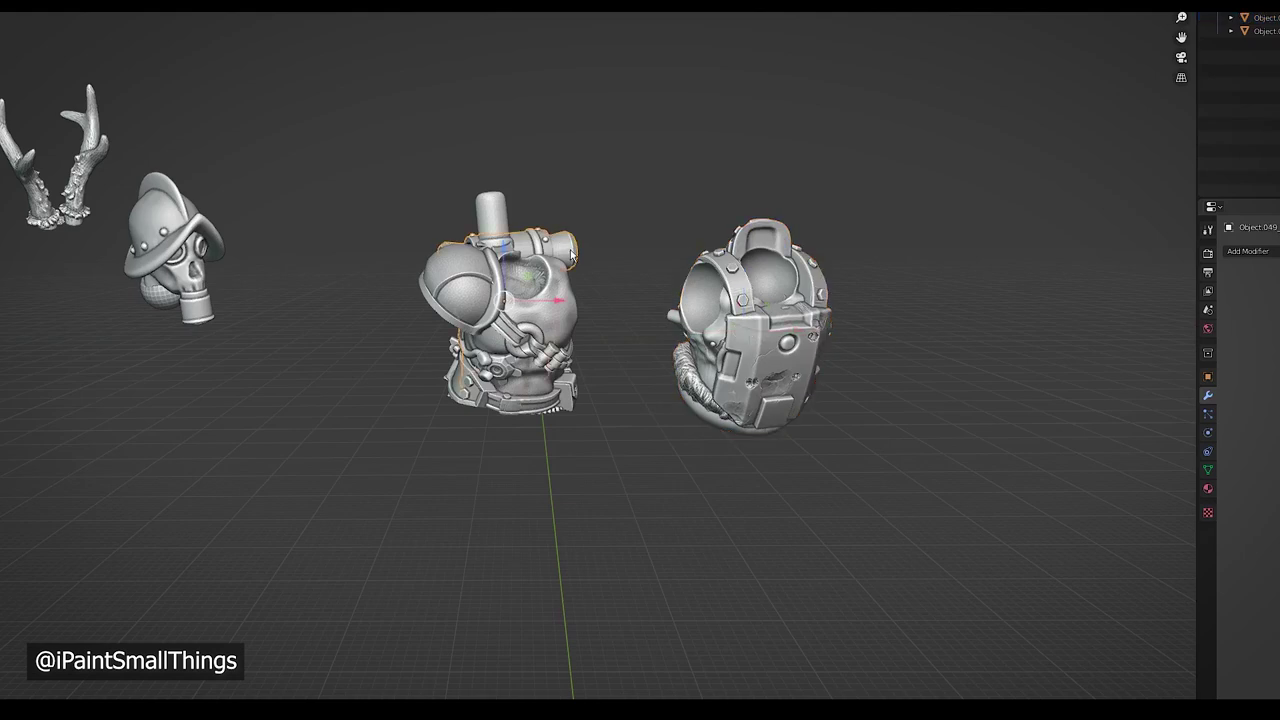
- Move the selected harness piece along the X axis, away from the torso, and deselect it
drag(555, 301, 389, 304)
click(538, 515)
middle_drag(541, 502, 214, 509)
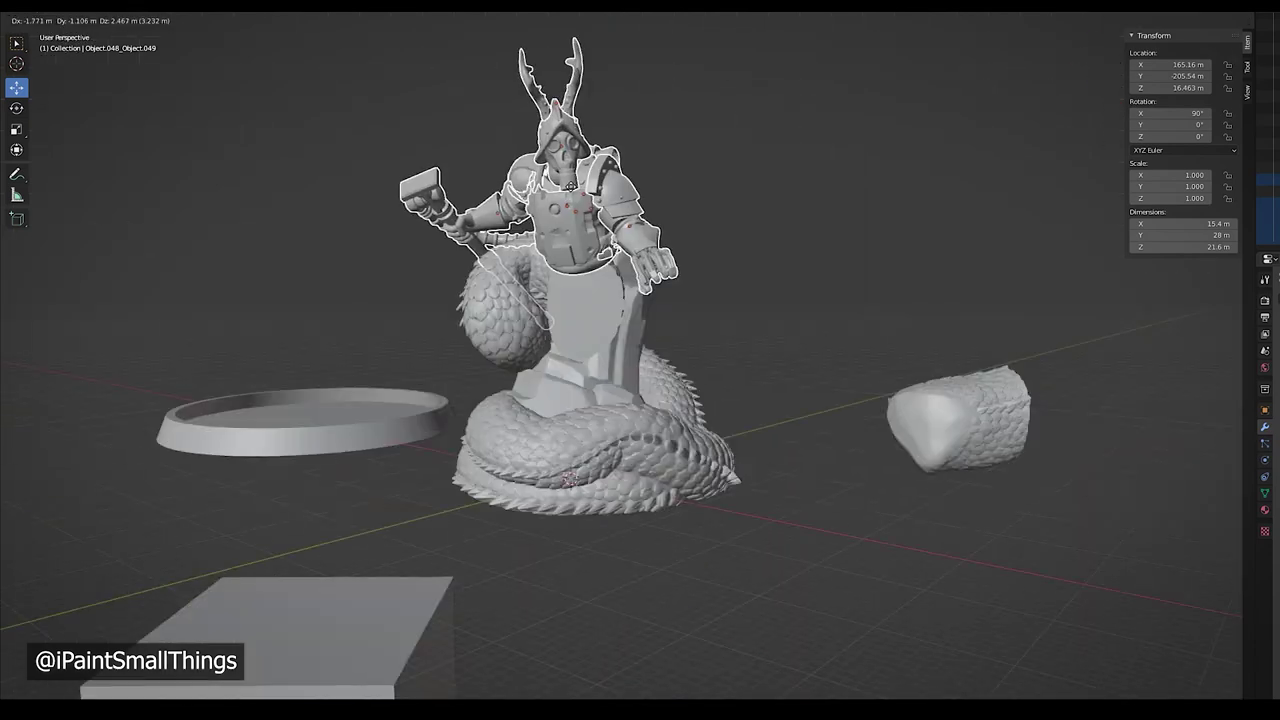
- Position the robot's complete upper body on the cut top of the coiled snake body
drag(571, 187, 570, 187)
click(797, 320)
middle_drag(797, 320, 610, 225)
drag(556, 144, 557, 147)
middle_drag(346, 259, 513, 245)
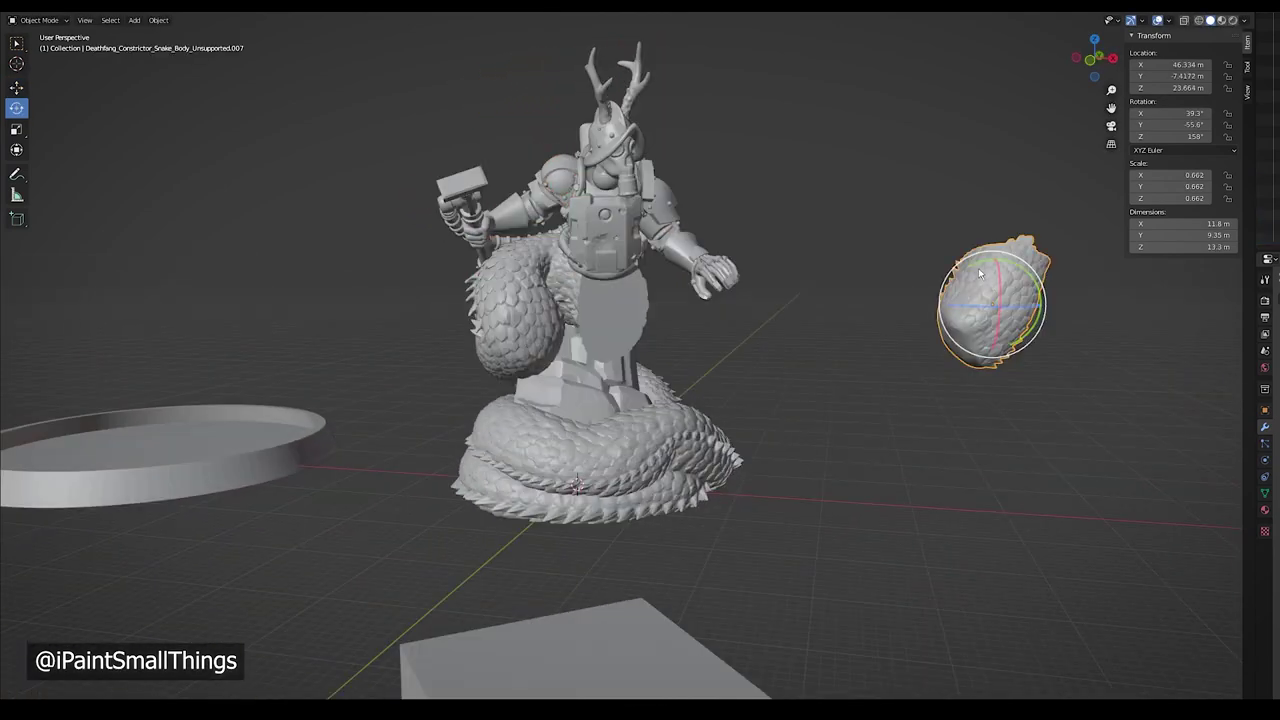
- Rotate the spare snake section to about 29°, -33°, 165° and move it along the X axis to the cut below the chest
drag(976, 265, 1000, 316)
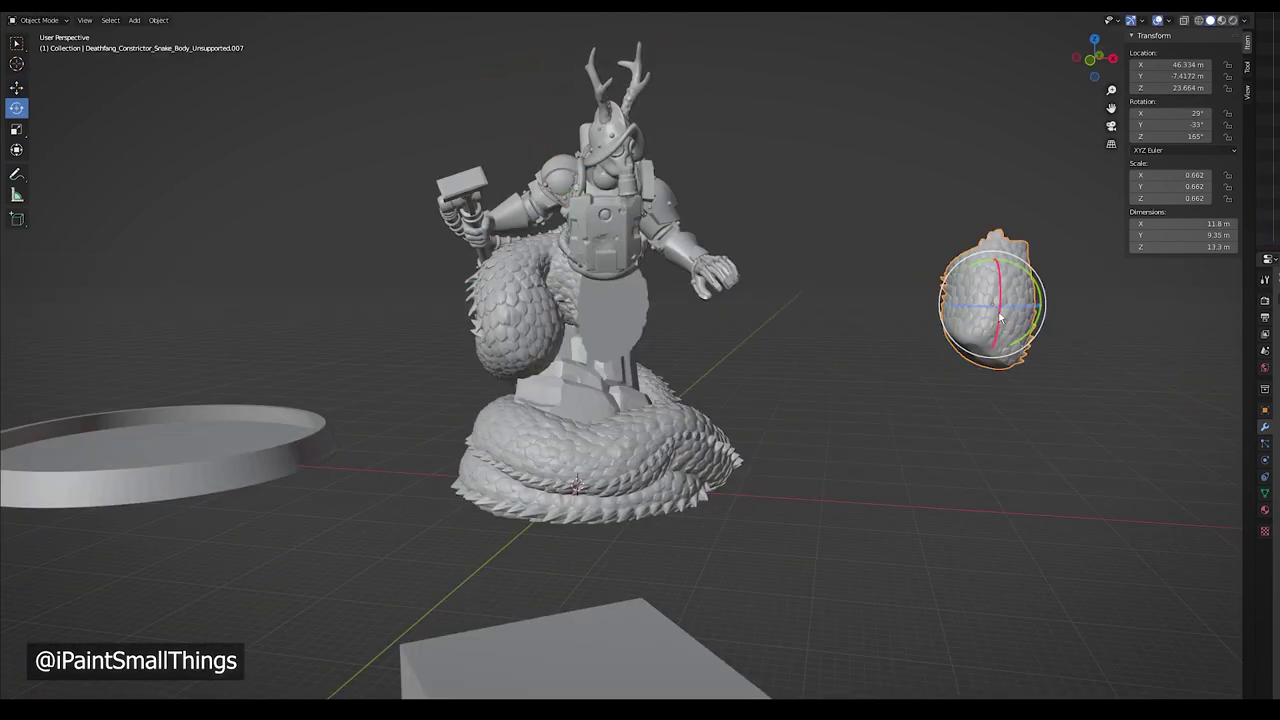
click(836, 372)
click(1091, 62)
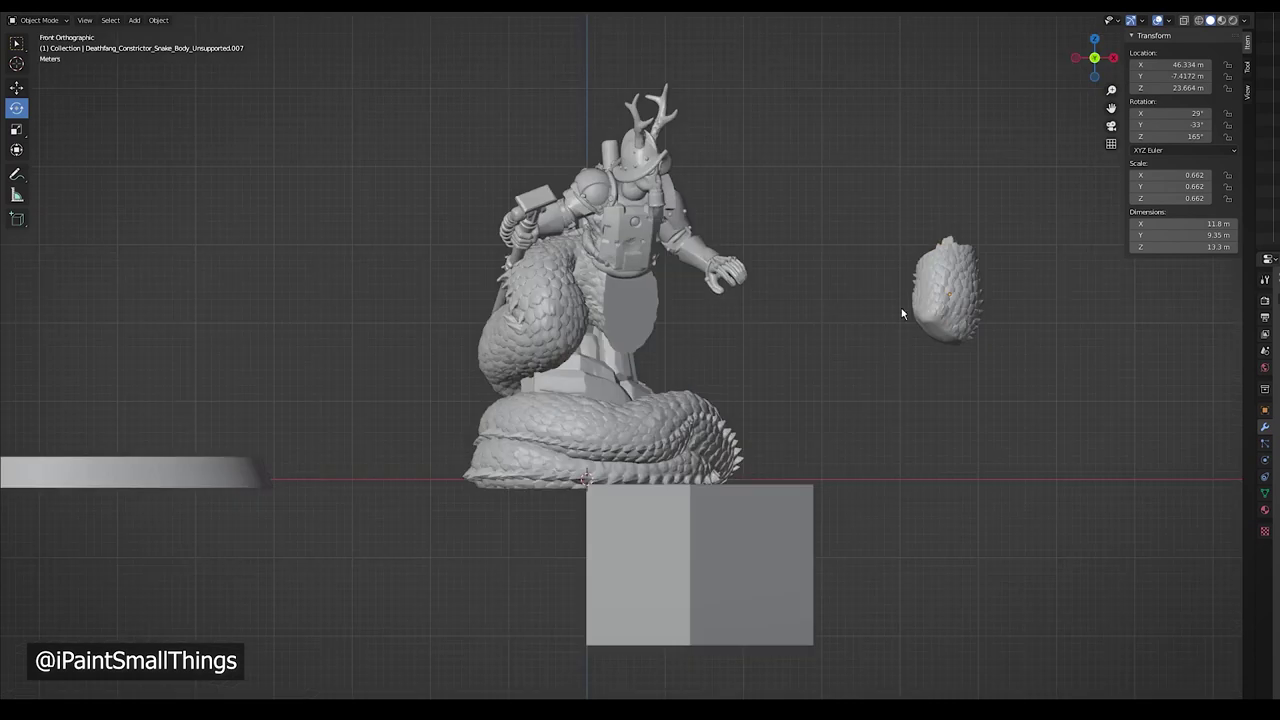
click(938, 302)
click(17, 87)
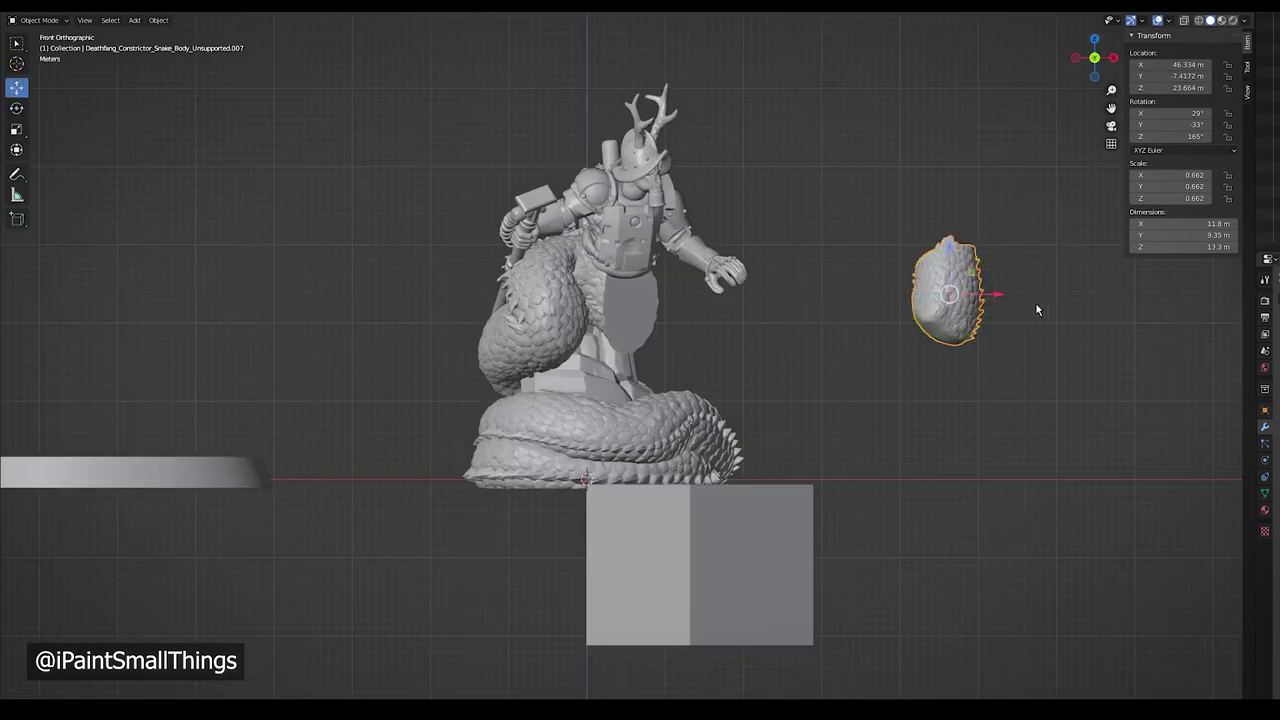
drag(993, 299, 750, 330)
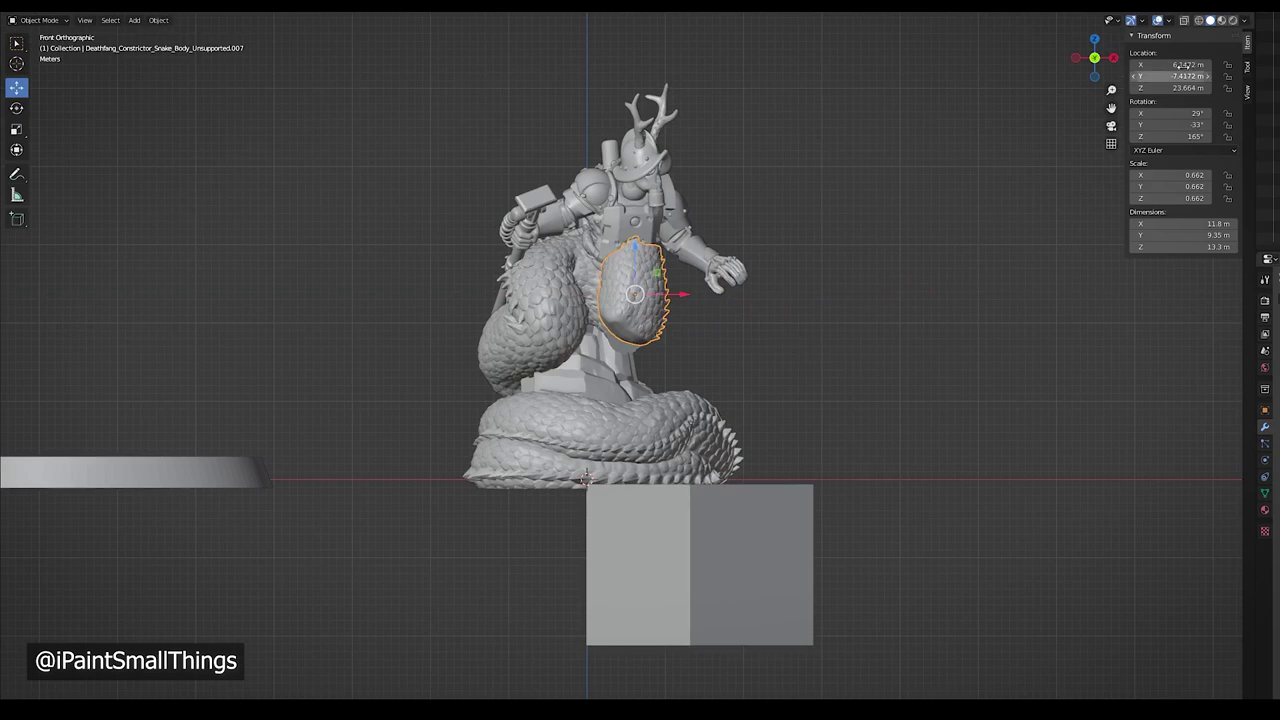
- Move the snake section along the Y axis to about -3.4 m so it covers the cut below the torso
click(1113, 57)
key(g)
key(y)
drag(745, 330, 735, 329)
scroll(813, 317, up, 2)
middle_drag(745, 325, 648, 324)
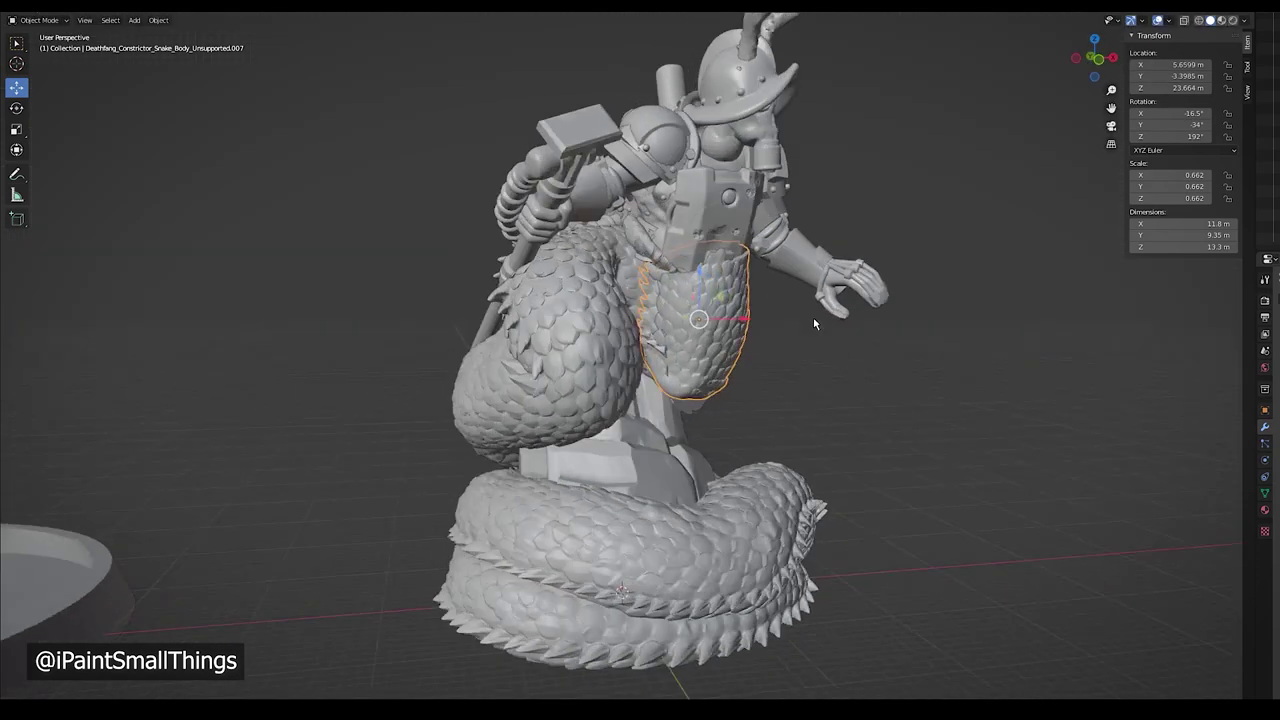
- Rotate the snake section to about -16.5°, -34°, -186° so its scales line up under the chest armour
click(813, 317)
click(17, 108)
drag(632, 314, 565, 258)
middle_drag(565, 258, 798, 490)
scroll(724, 464, down, 4)
scroll(565, 232, up, 3)
- Stretch the snake section along the Z axis so it reaches up towards the chest armour
click(565, 232)
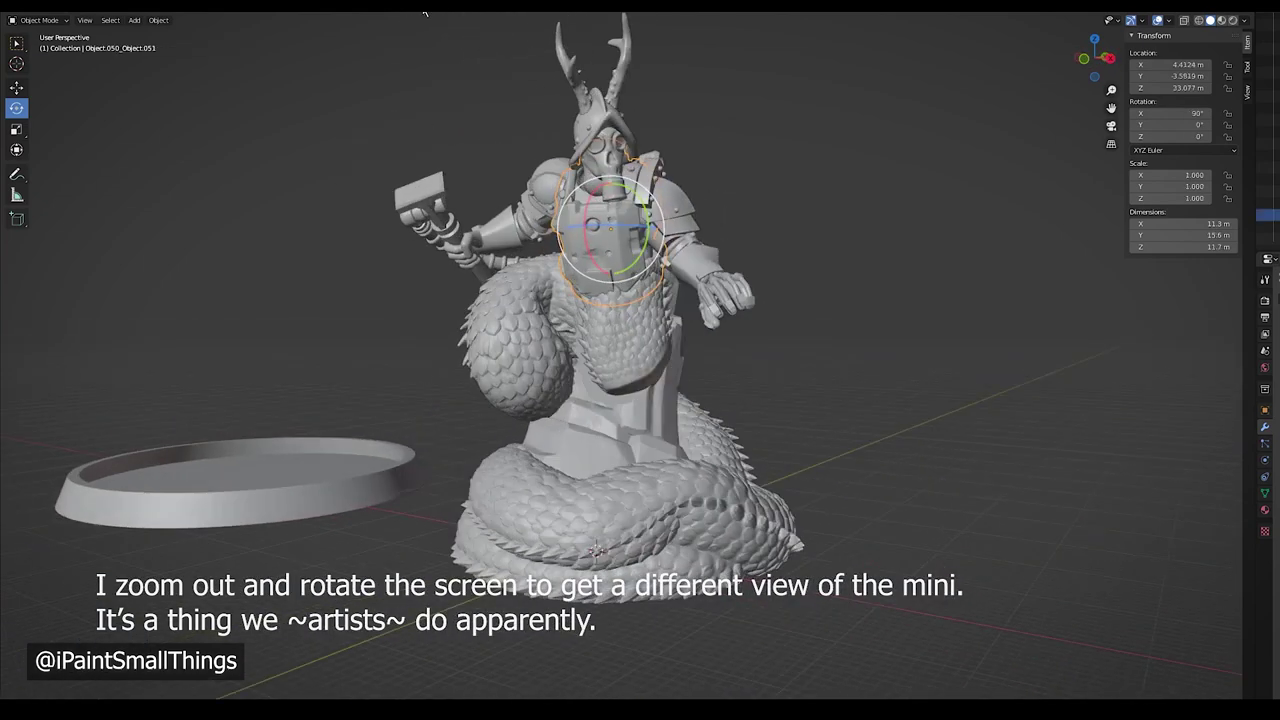
drag(390, 40, 718, 222)
drag(718, 222, 722, 225)
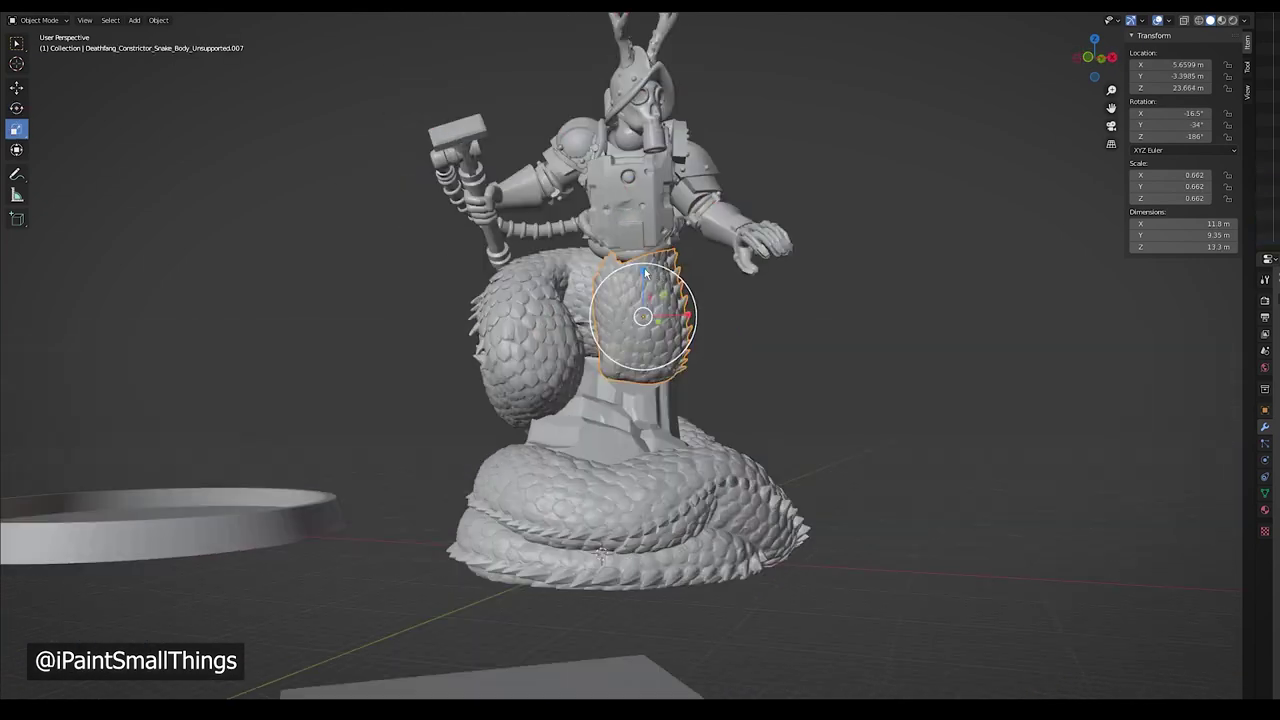
drag(645, 272, 636, 228)
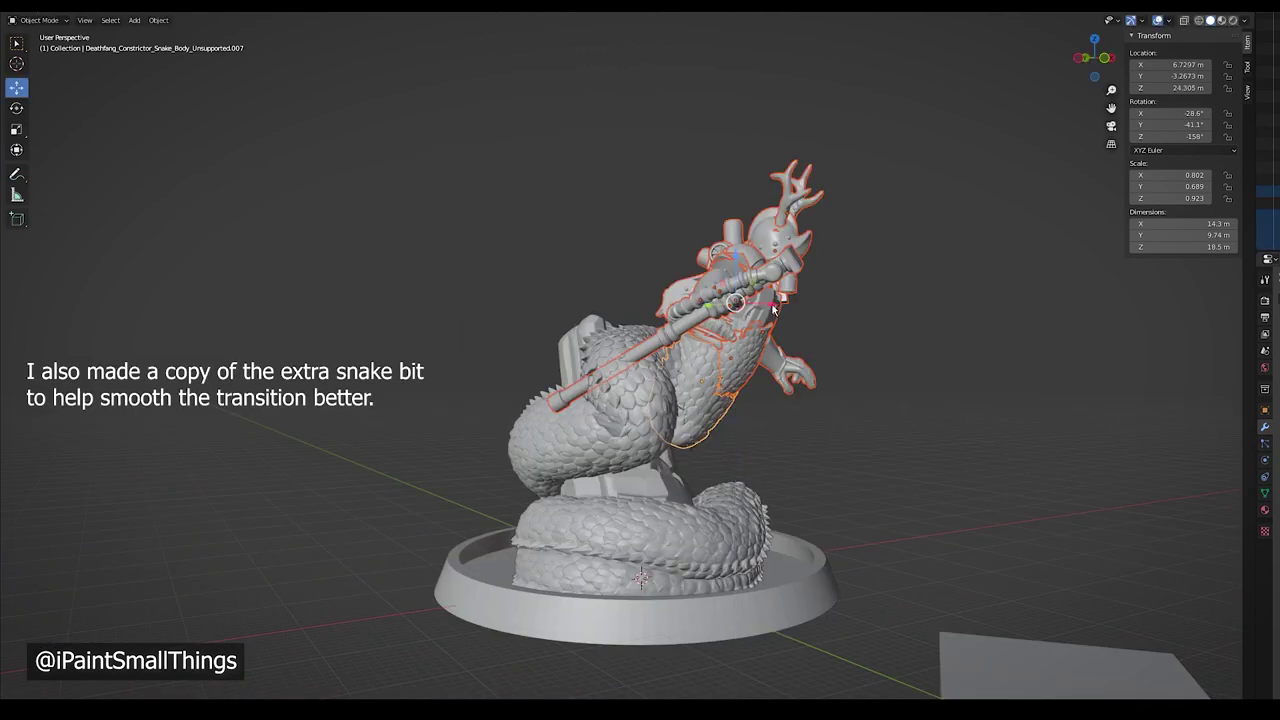
- Shift the upper-body parts and attached snake section slightly along the X axis
drag(773, 304, 782, 305)
middle_drag(888, 559, 858, 518)
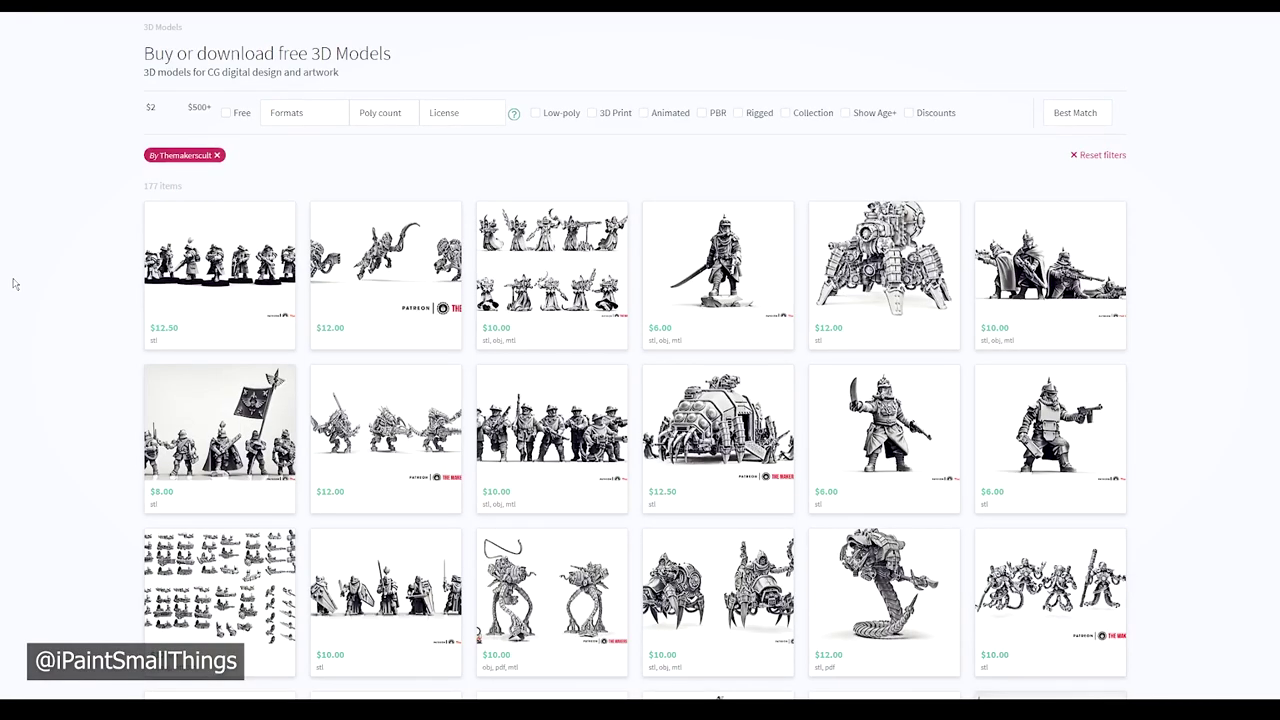
- View the Iron Hive - Termax and Hormax Builder listing in themakerscult's online model shop and return to the results
mouse_move(294, 254)
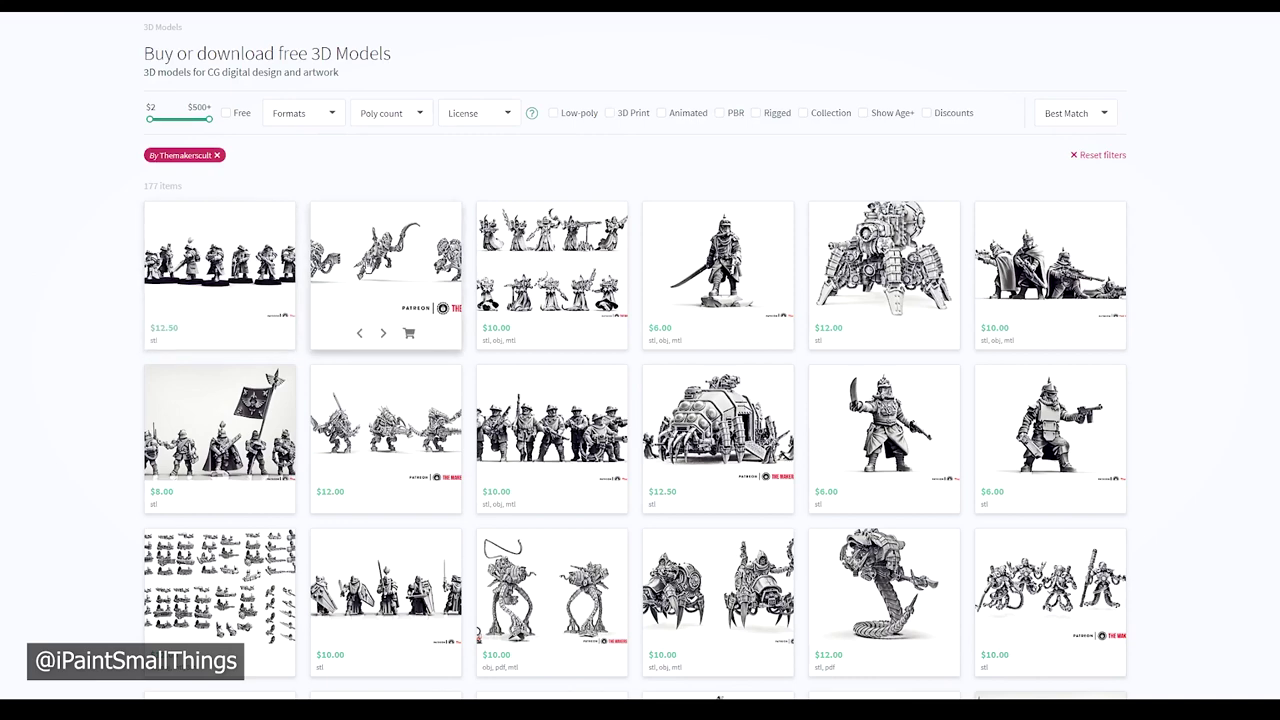
click(366, 268)
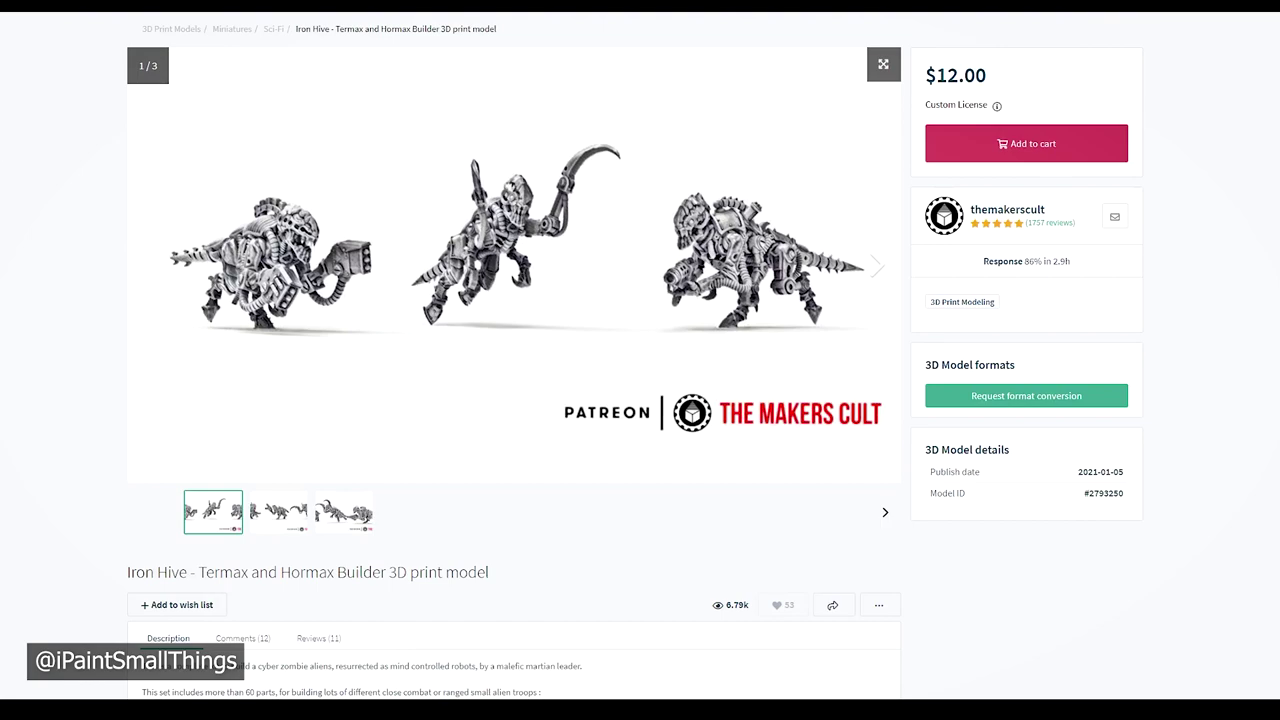
key(alt+Left)
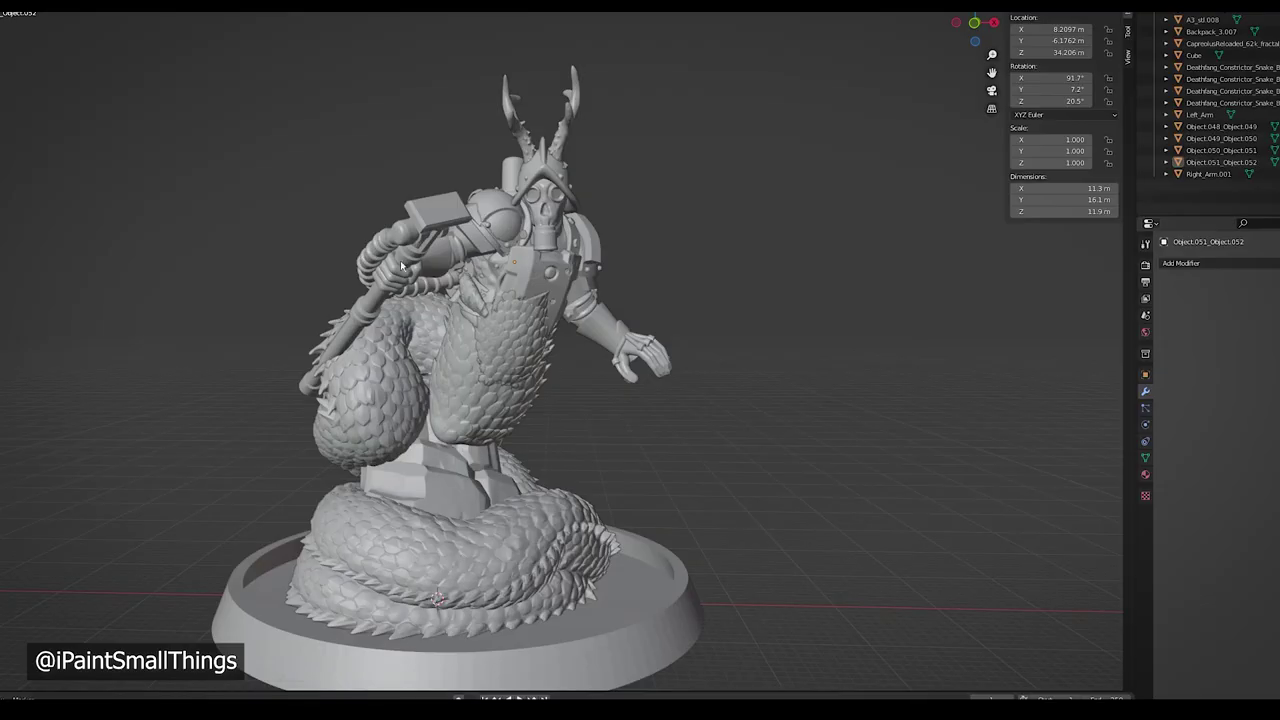
- Mirror the imported left blade arm L_type1_normal by setting its X scale to -1
click(439, 256)
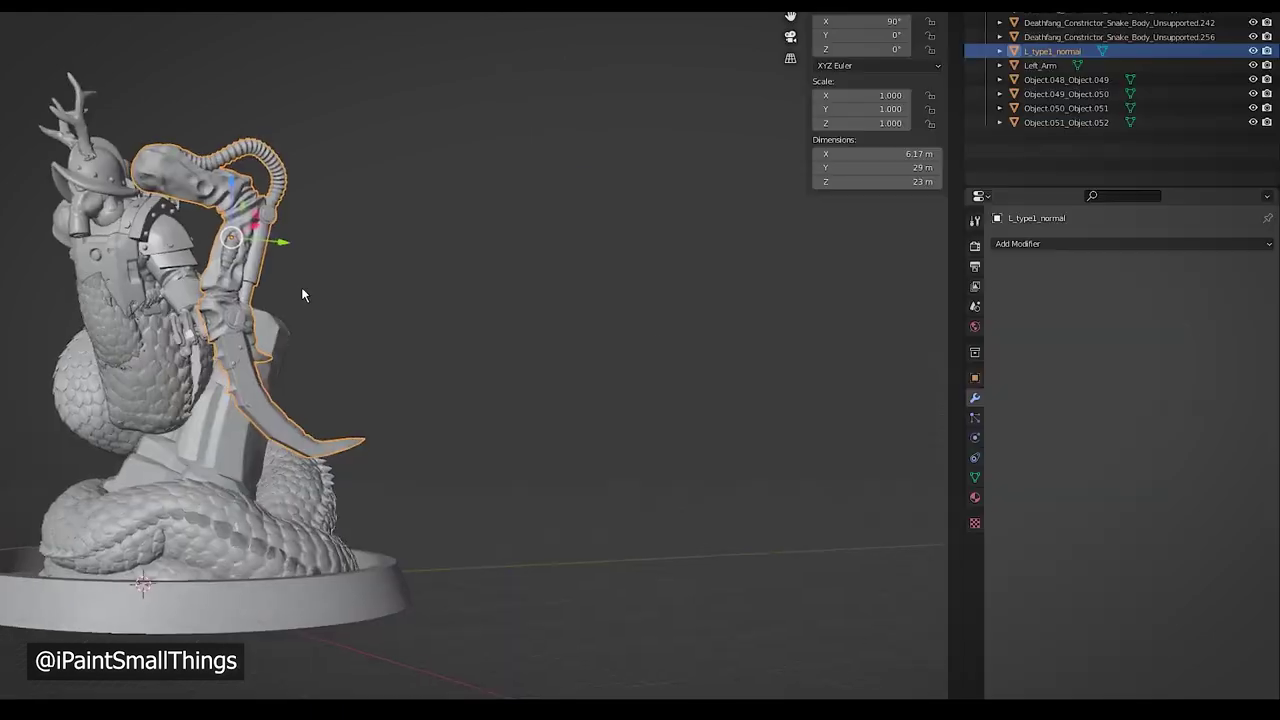
middle_drag(300, 286, 370, 307)
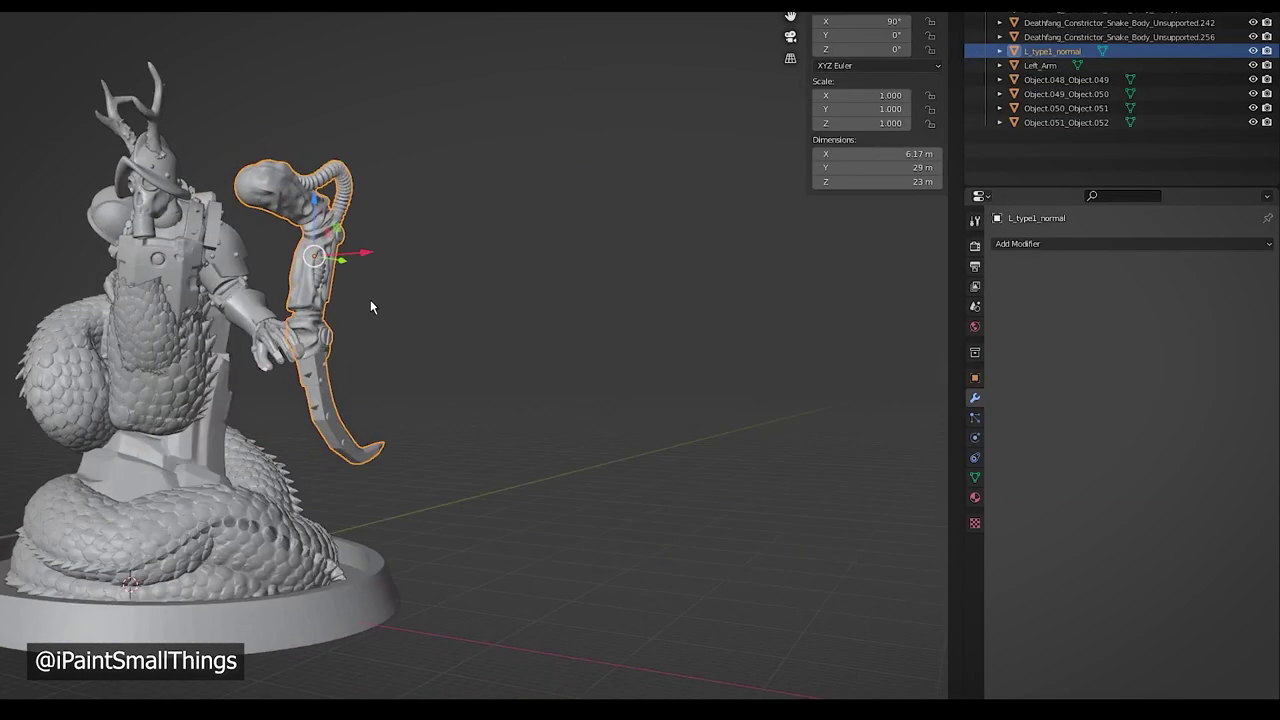
click(976, 378)
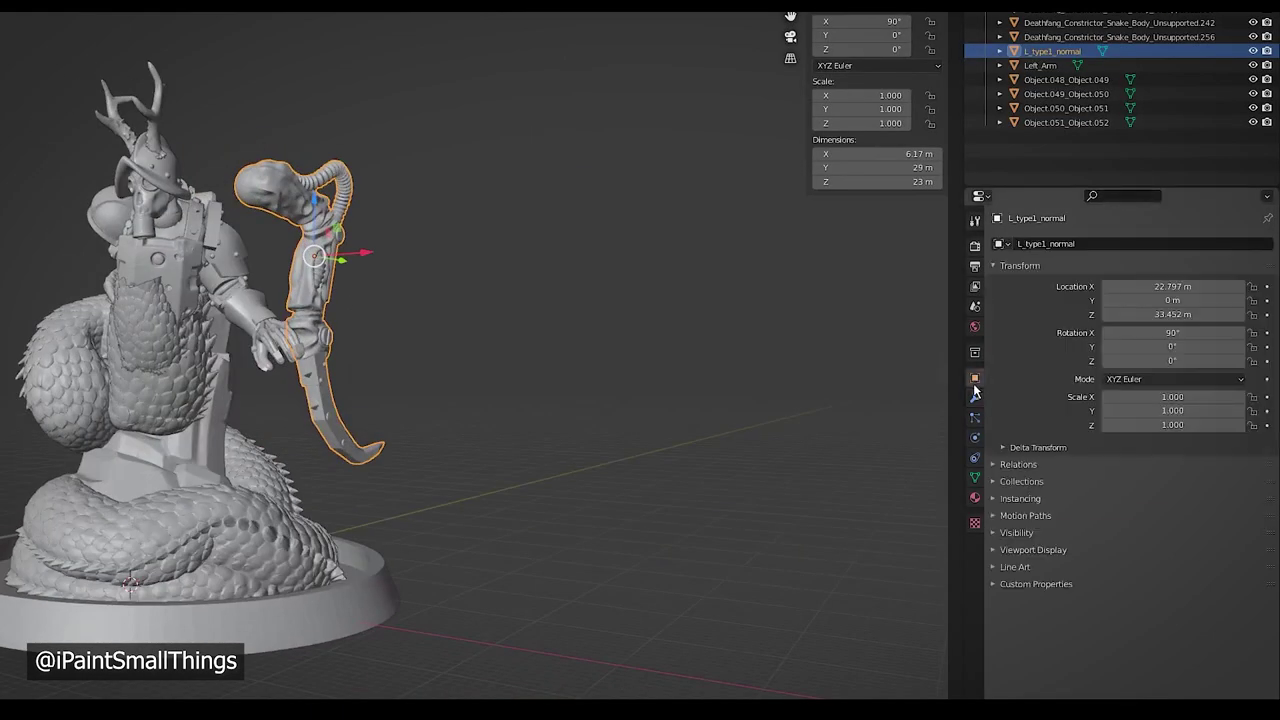
click(1132, 397)
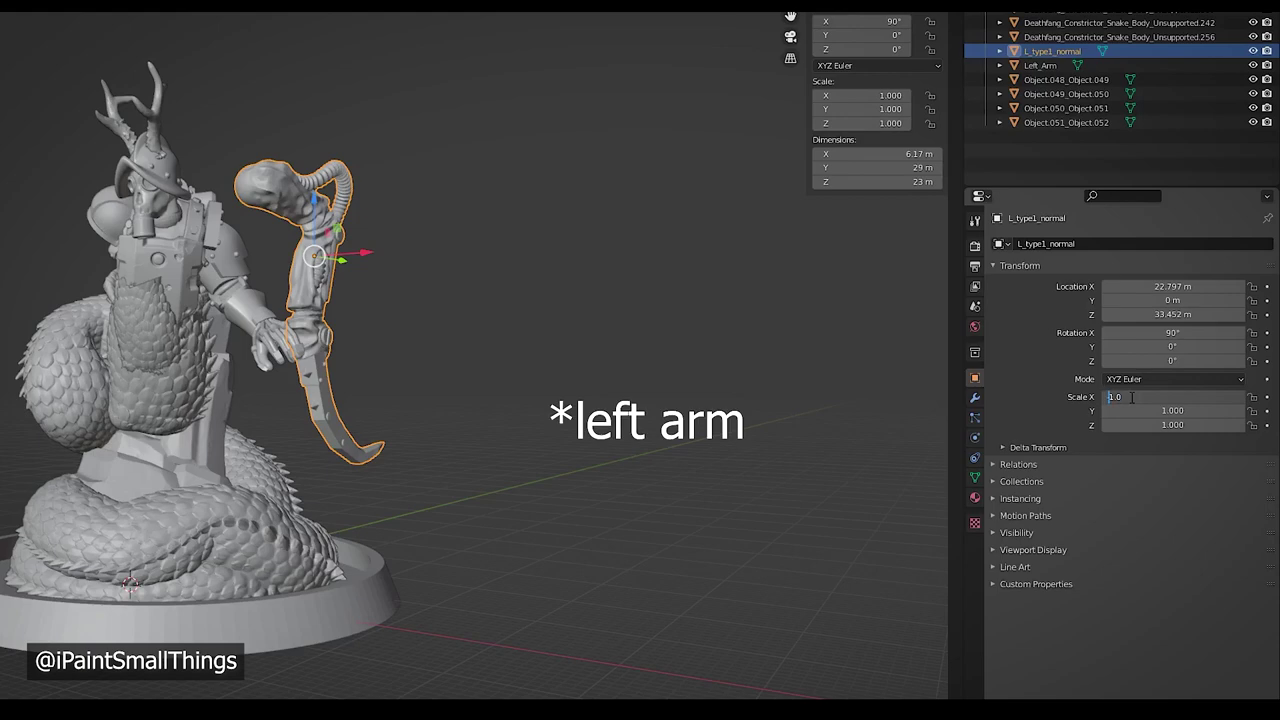
text(-1)
key(Return)
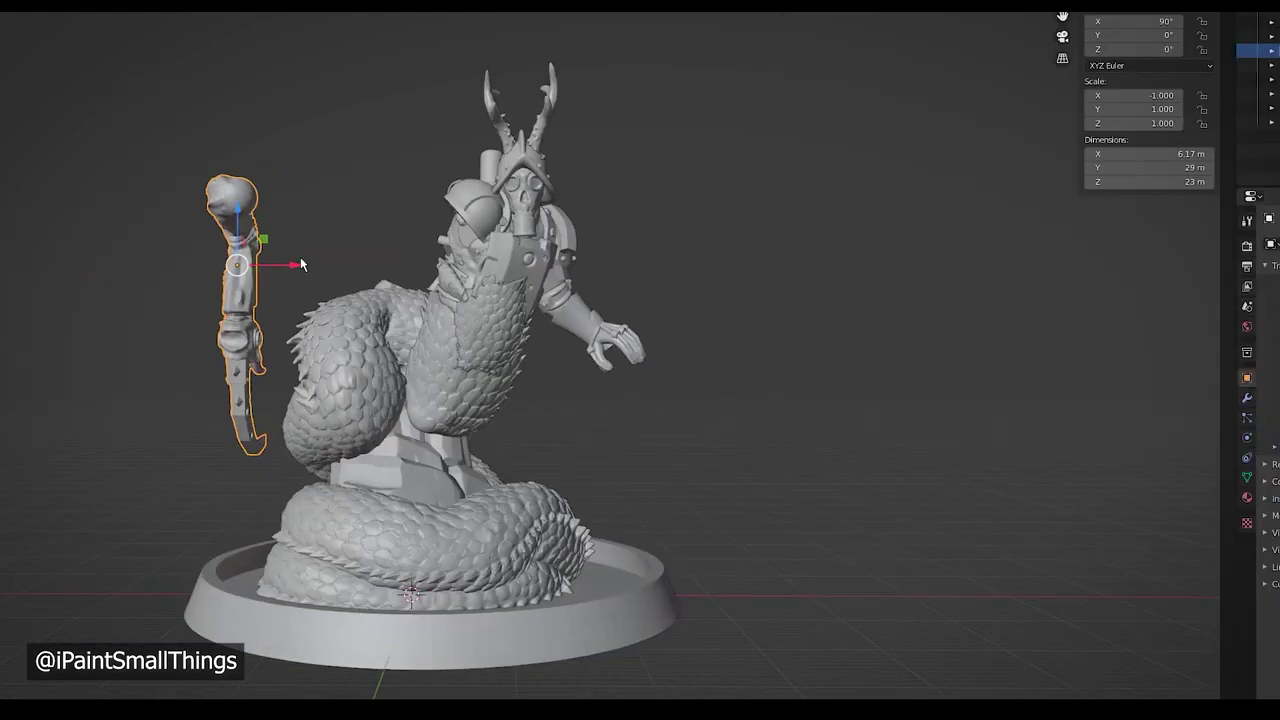
- Rotate and move the mirrored blade arm onto the miniature's right shoulder and deselect it
key(r)
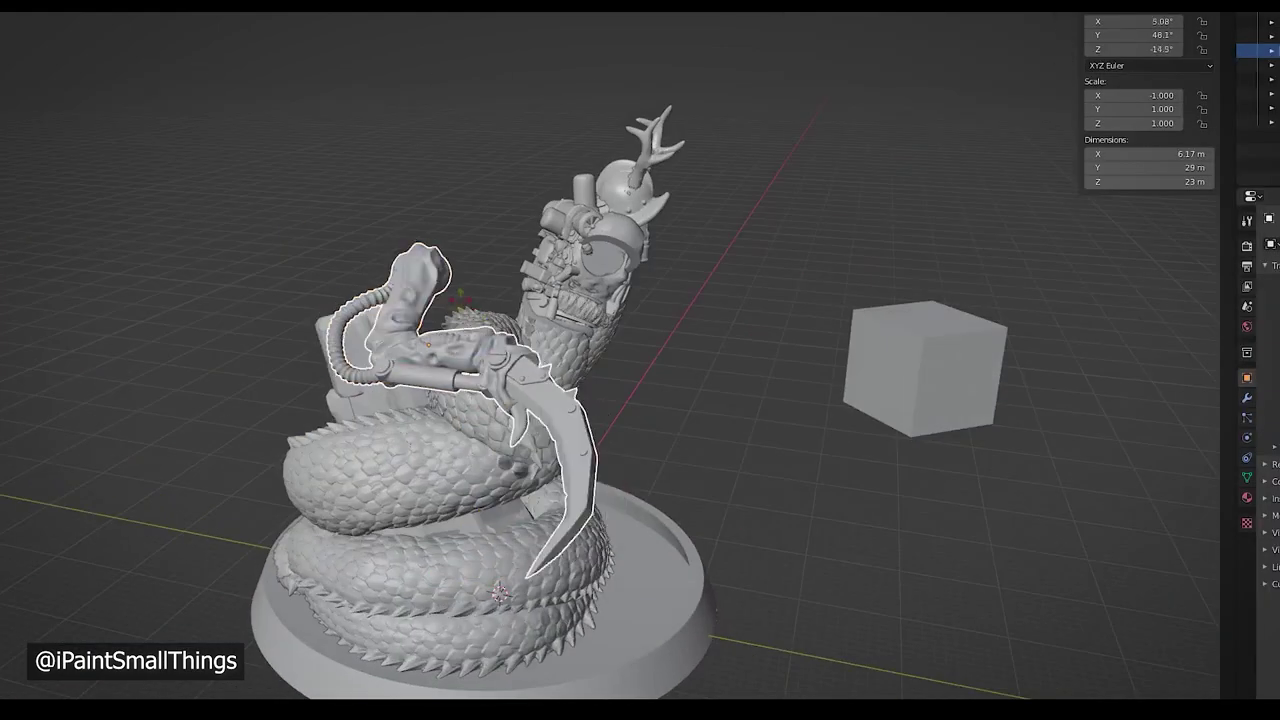
drag(460, 298, 598, 386)
middle_drag(598, 386, 420, 345)
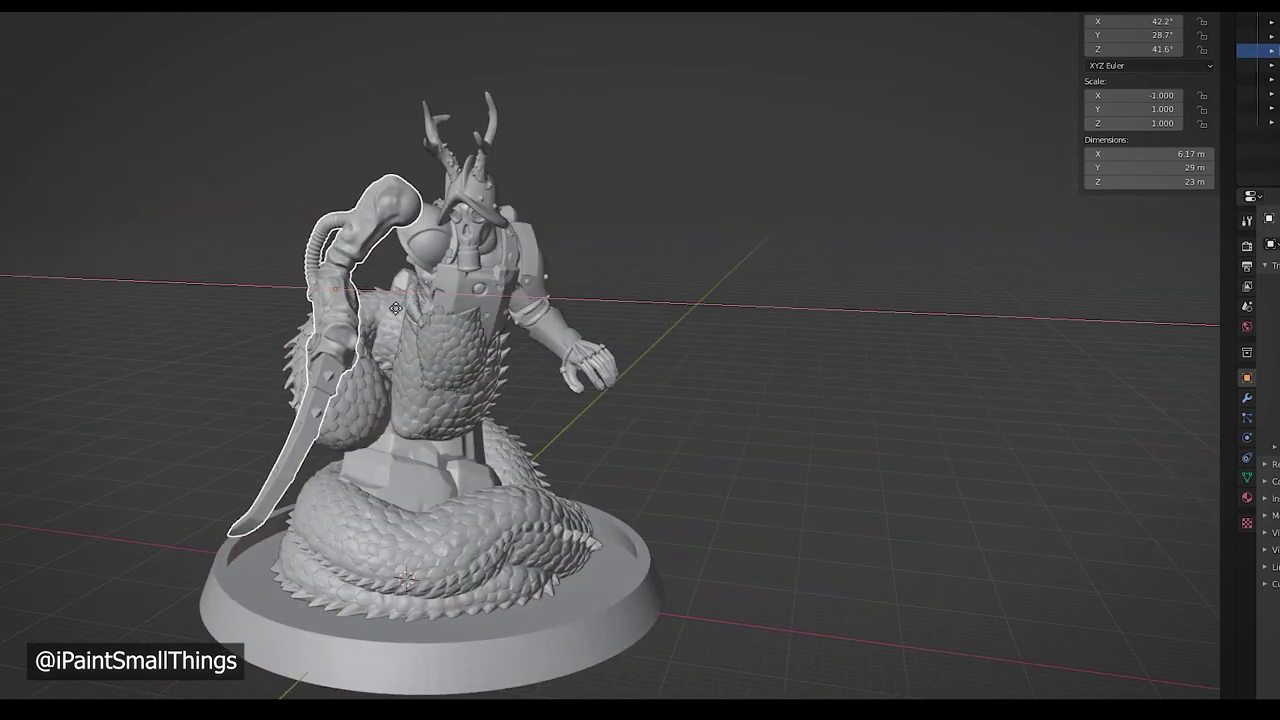
drag(329, 300, 345, 302)
middle_drag(345, 325, 436, 289)
click(650, 292)
- Fit the clawed mechanical arm to the miniature's left shoulder, scaled to 0.758, and check it from several angles
scroll(650, 292, down, 4)
mouse_move(650, 292)
middle_down()
mouse_move(515, 296)
mouse_move(662, 304)
middle_up()
scroll(662, 304, up, 3)
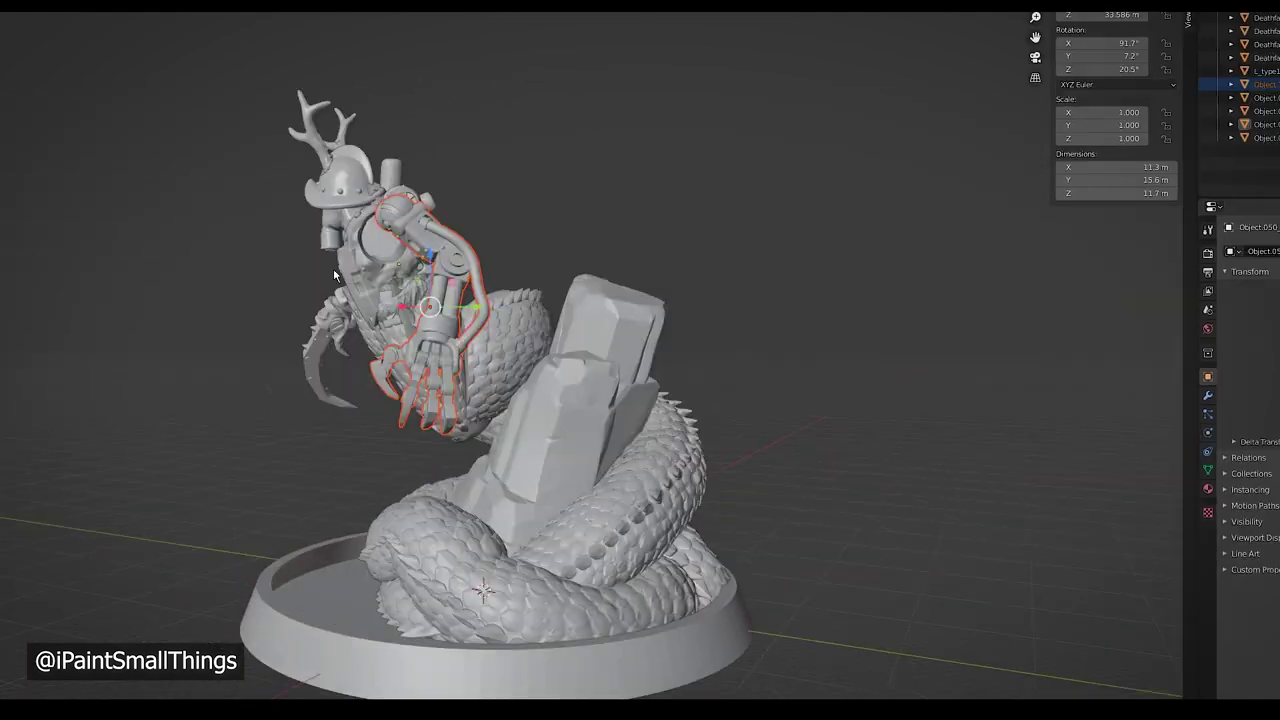
middle_drag(431, 307, 530, 313)
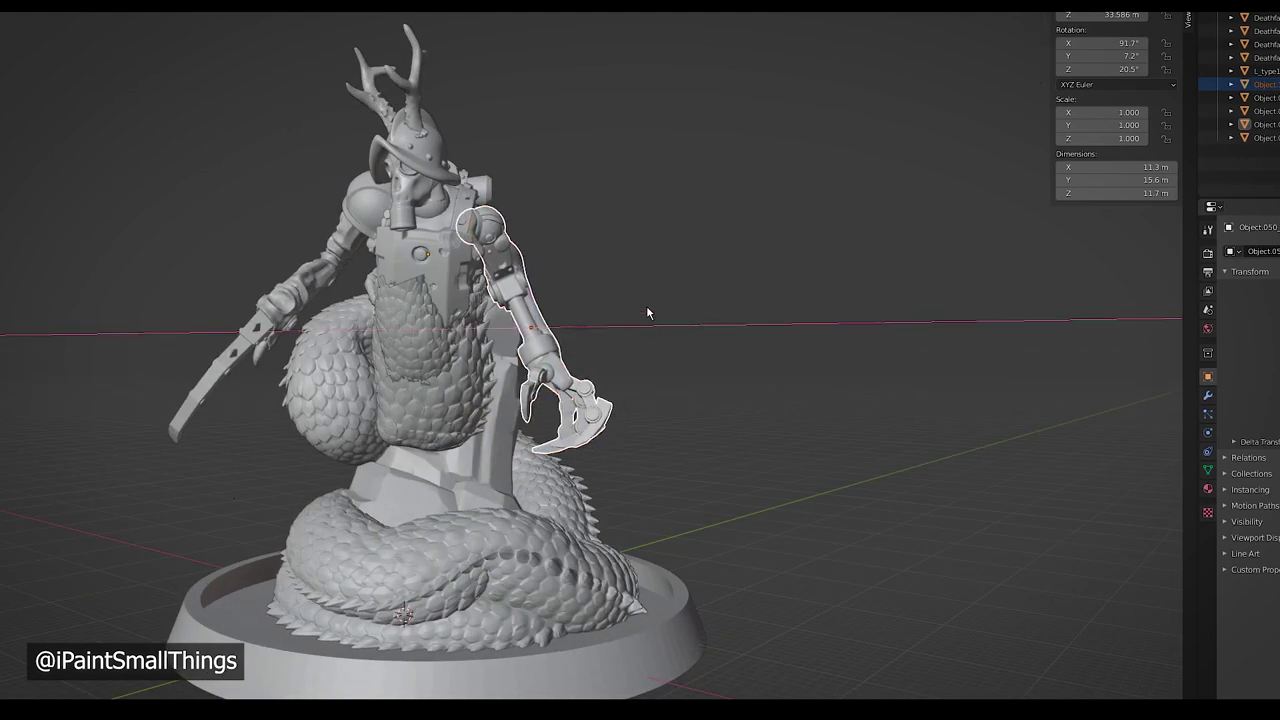
middle_drag(647, 312, 429, 340)
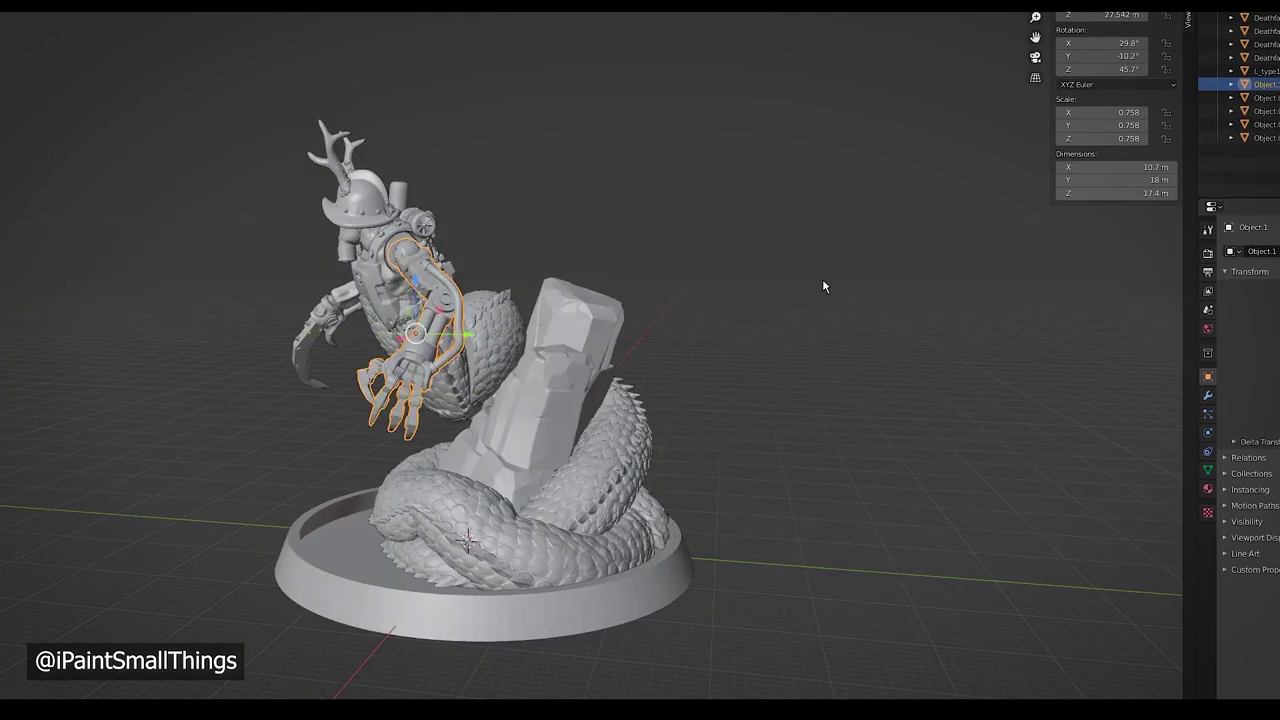
click(822, 287)
middle_drag(822, 287, 908, 343)
middle_drag(862, 340, 709, 323)
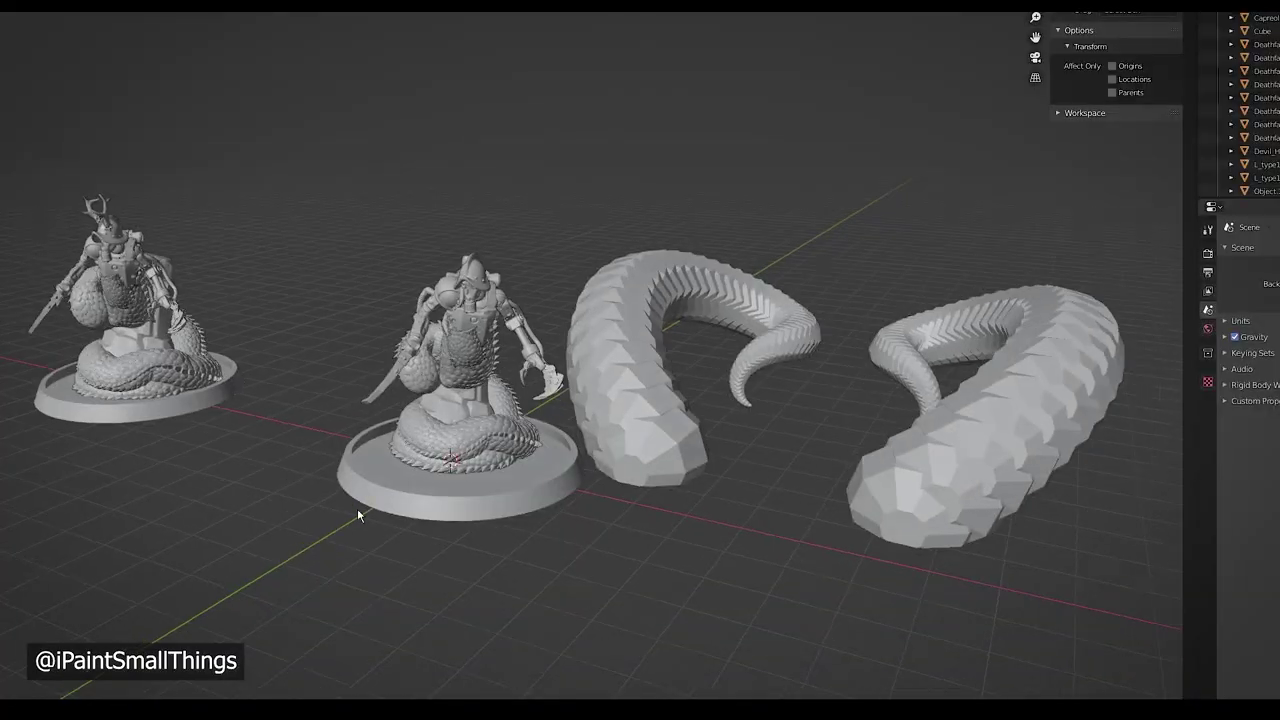
- Scale down the imported devil horns and place them on the helmet of the antlerless miniature
scroll(357, 508, up, 5)
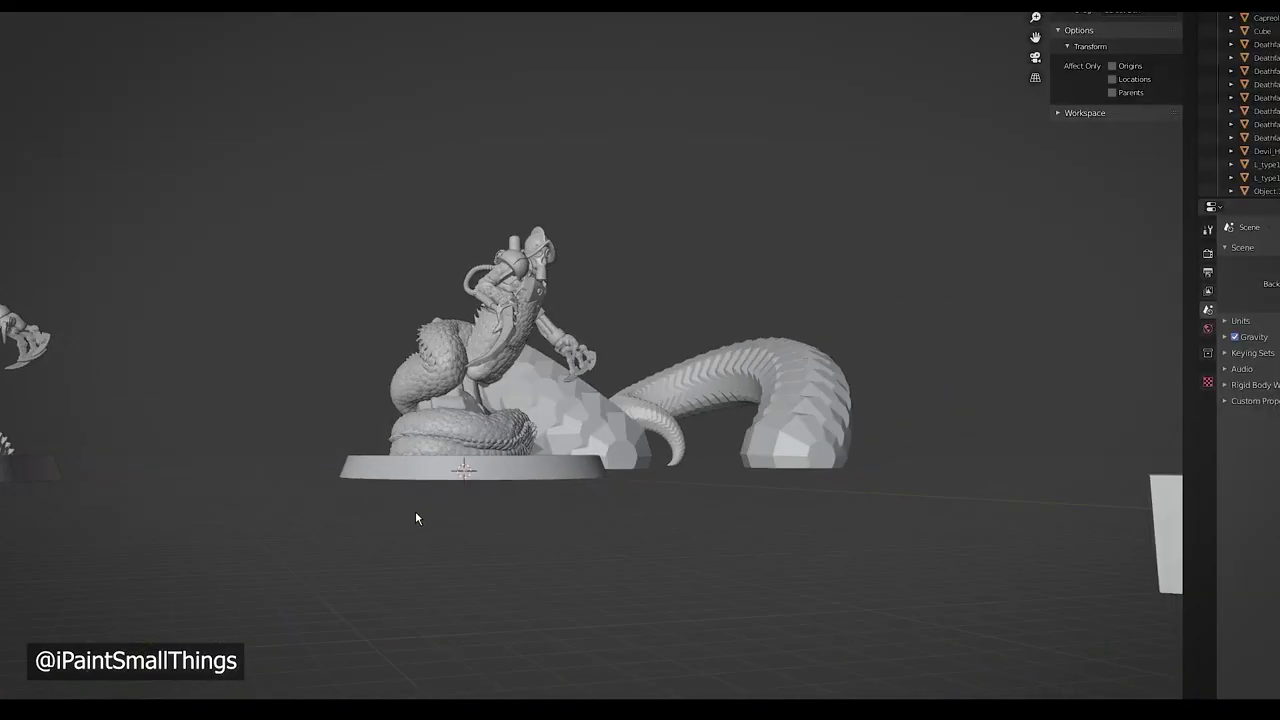
middle_drag(481, 535, 398, 565)
scroll(400, 570, down, 3)
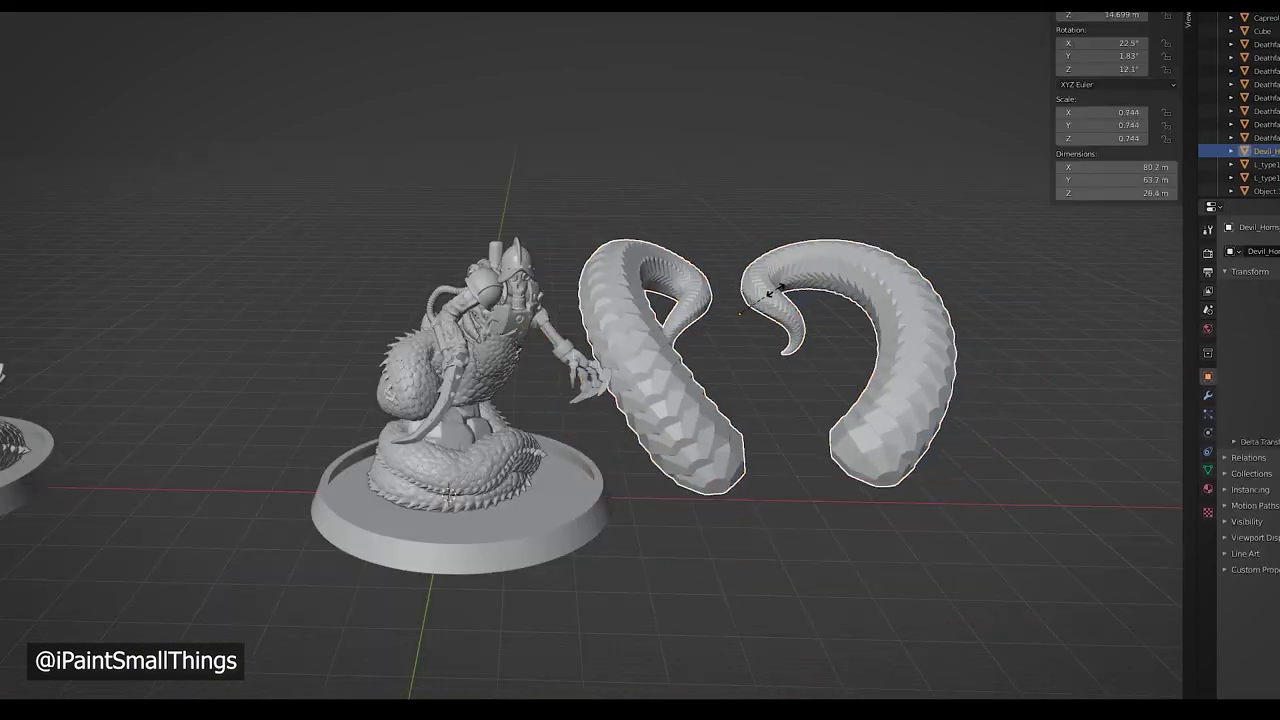
key(s)
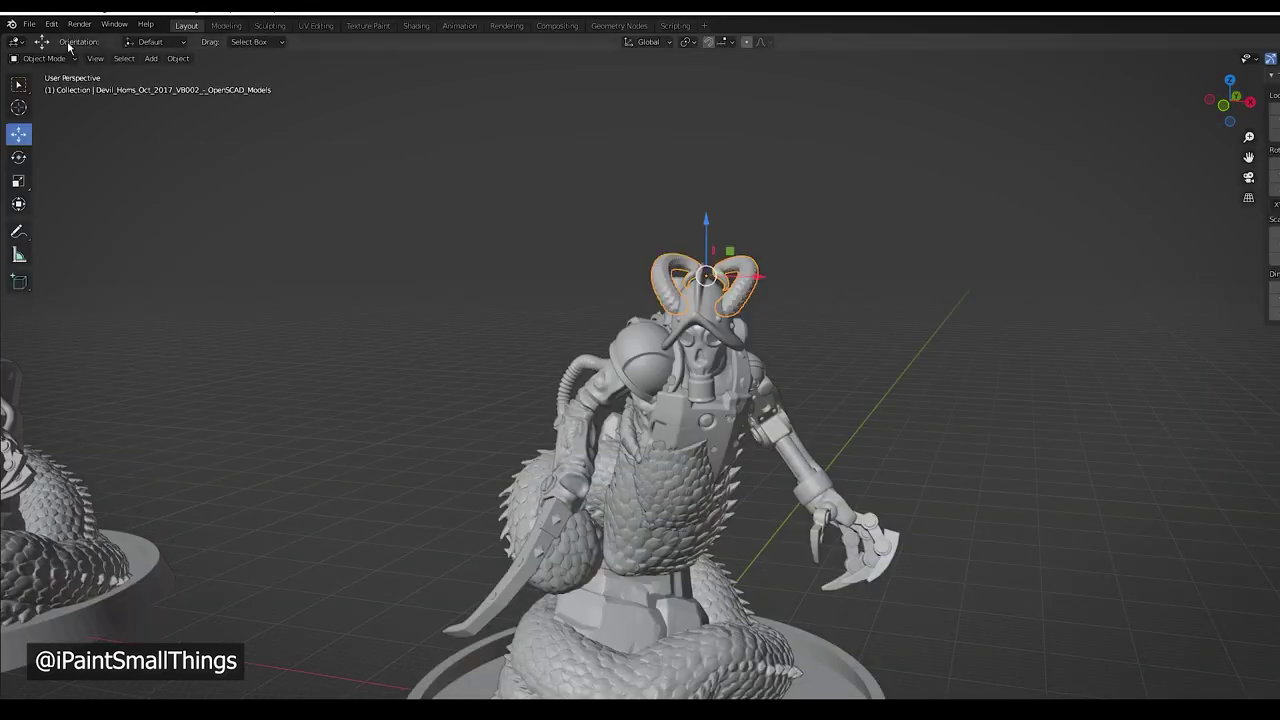
- Separate the devil horns by loose parts in Edit Mode and set the origin of the figure's left horn to its geometry
click(45, 58)
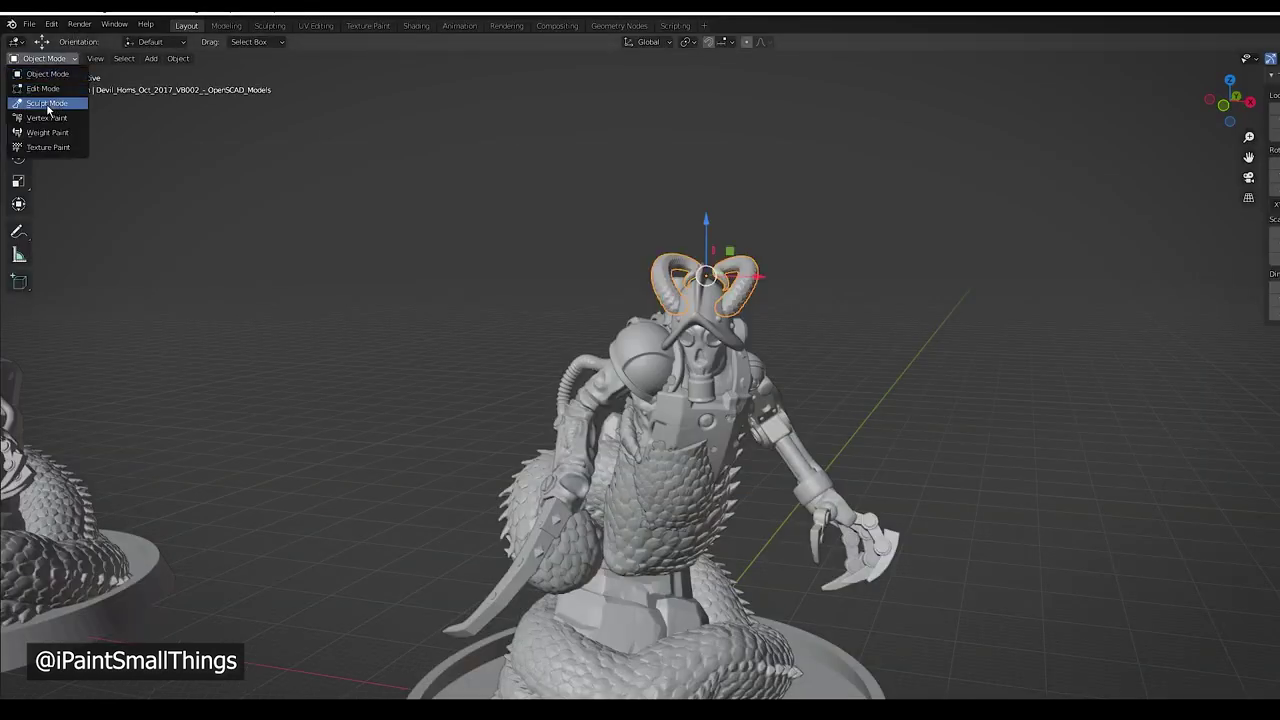
click(45, 89)
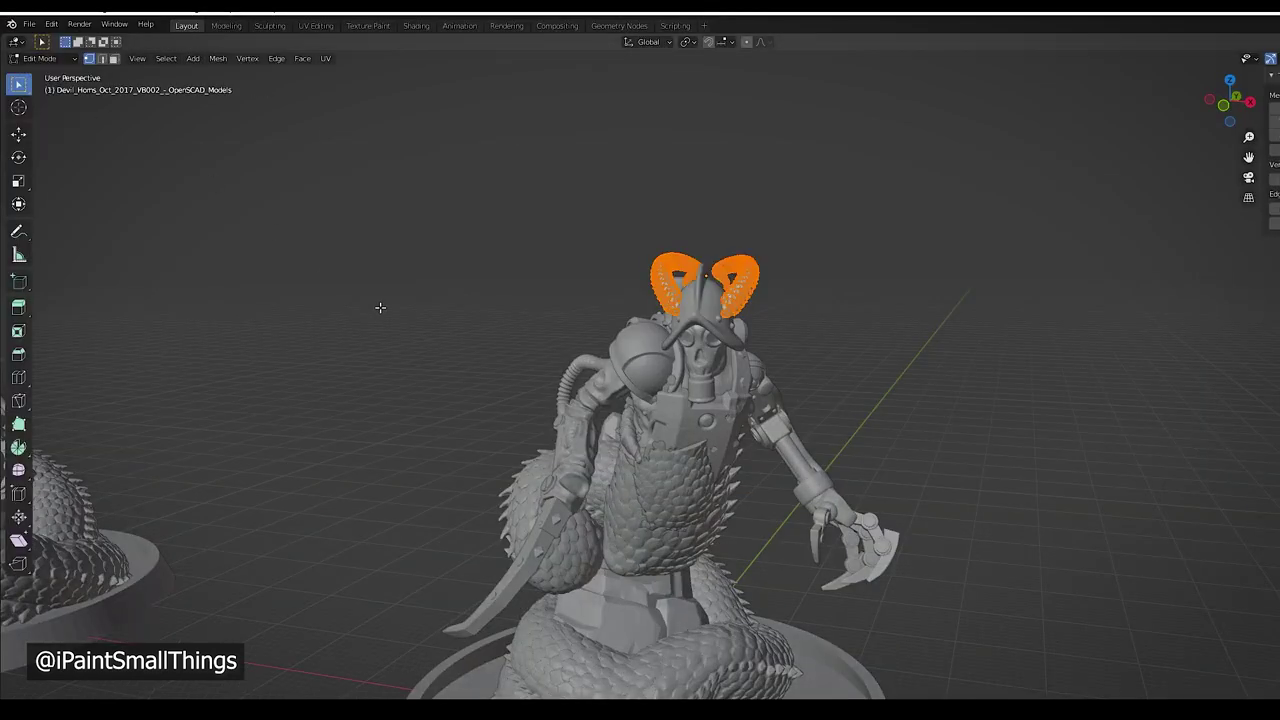
key(p)
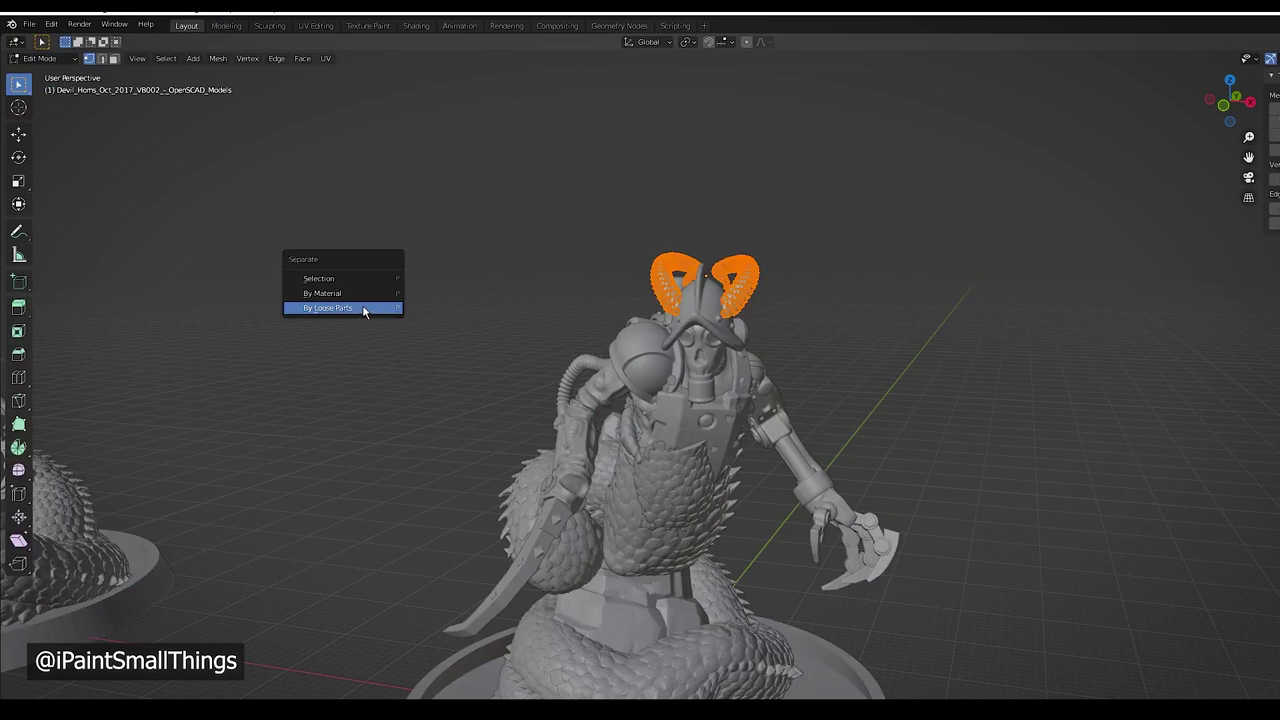
click(364, 311)
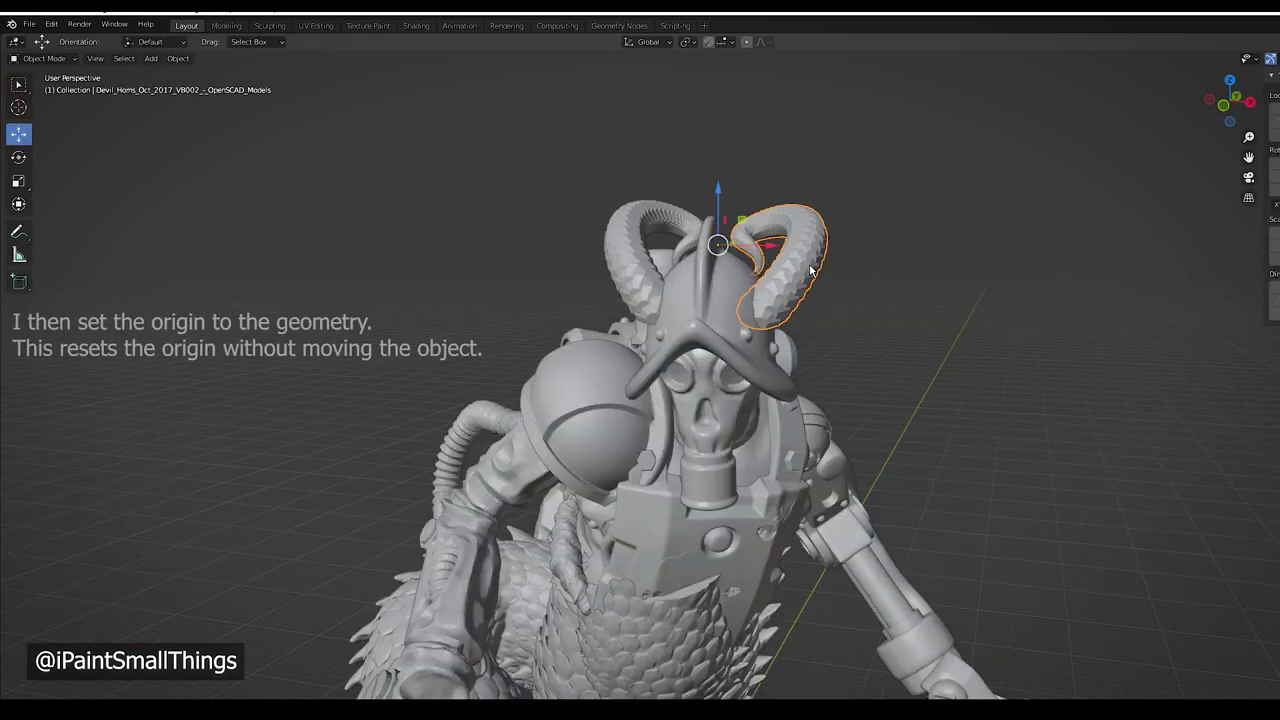
right_click(781, 266)
mouse_move(786, 265)
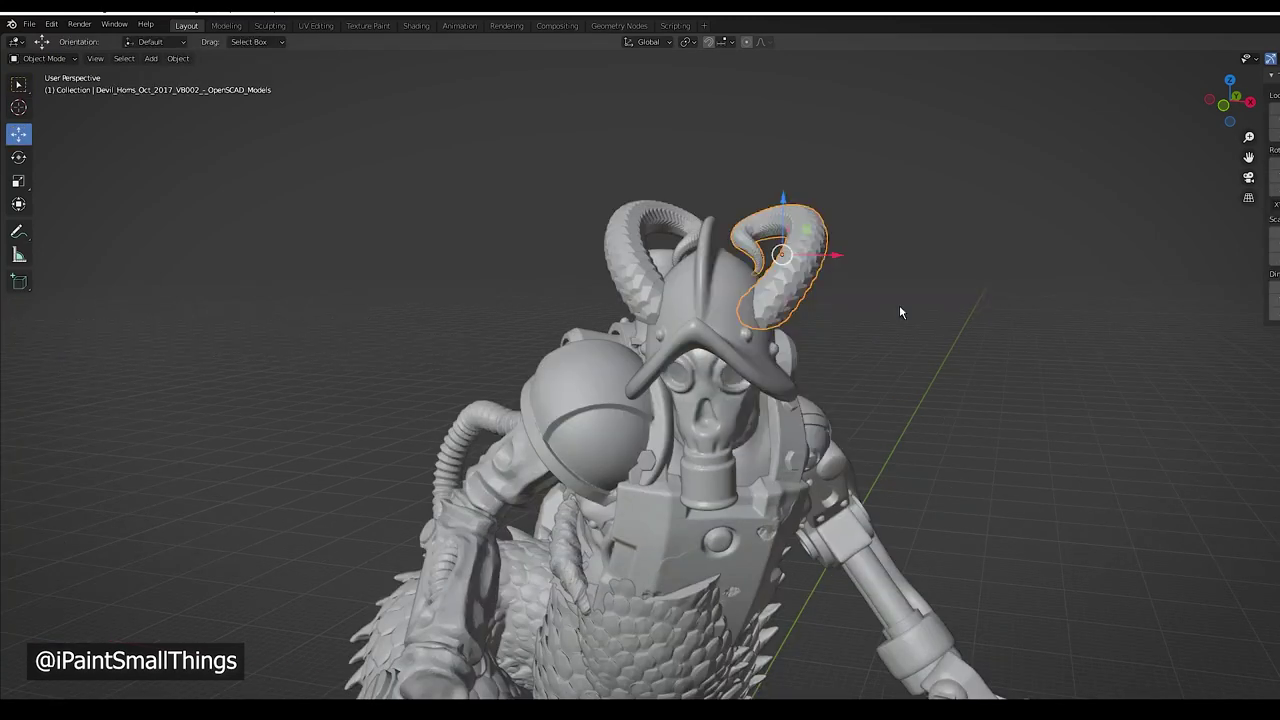
- Rotate the figure's left horn on its own, including about the global Z axis, to angle it against the helmet
middle_drag(900, 309, 692, 273)
key(shift+space)
key(r)
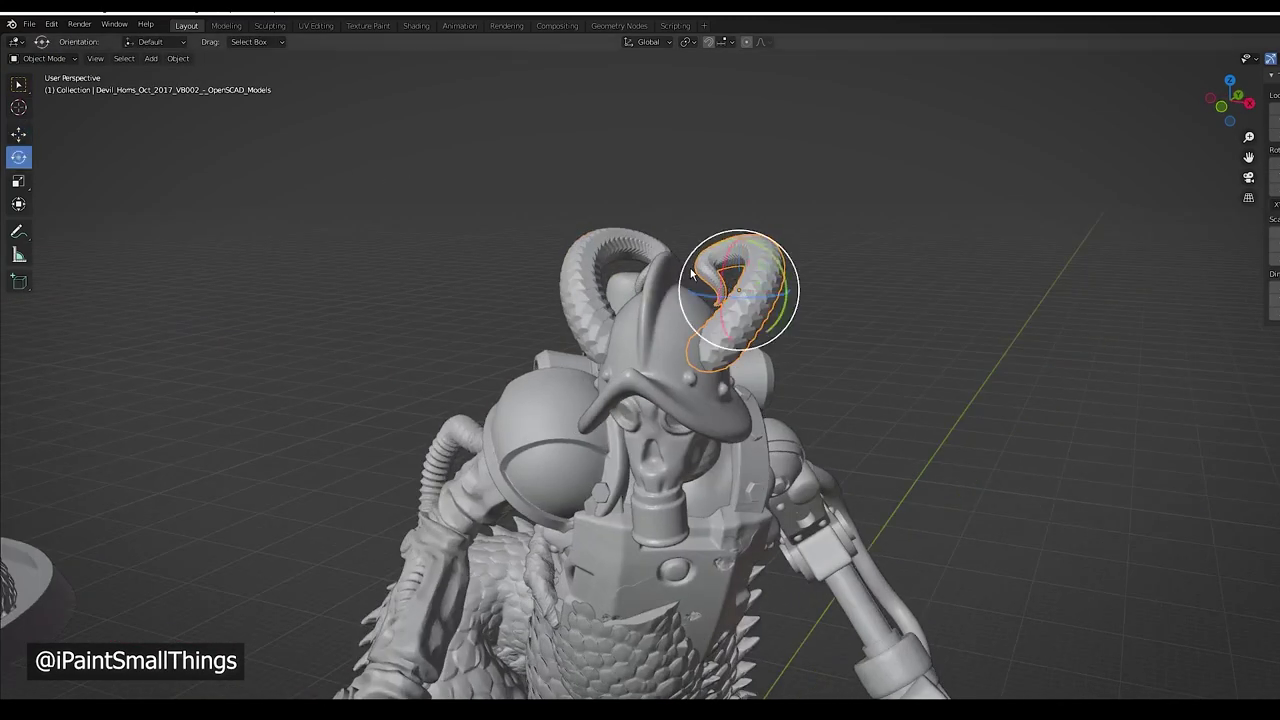
drag(786, 289, 852, 249)
middle_drag(852, 249, 622, 287)
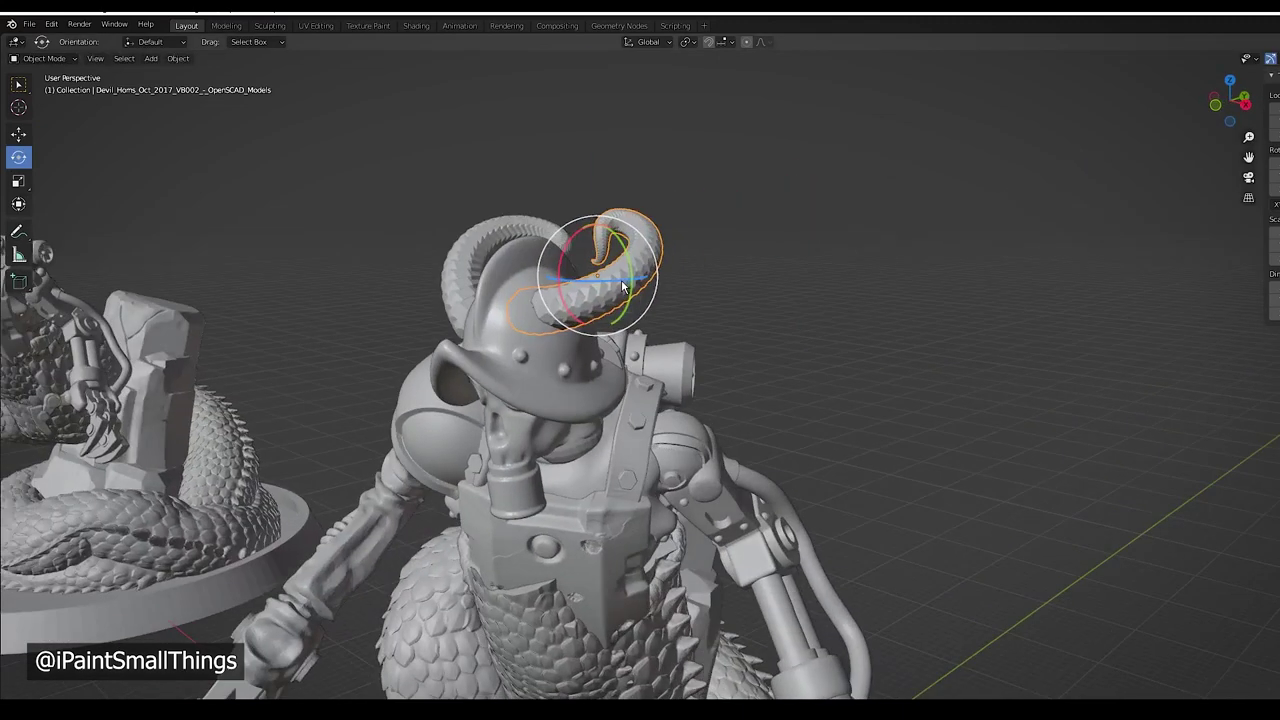
drag(622, 287, 770, 300)
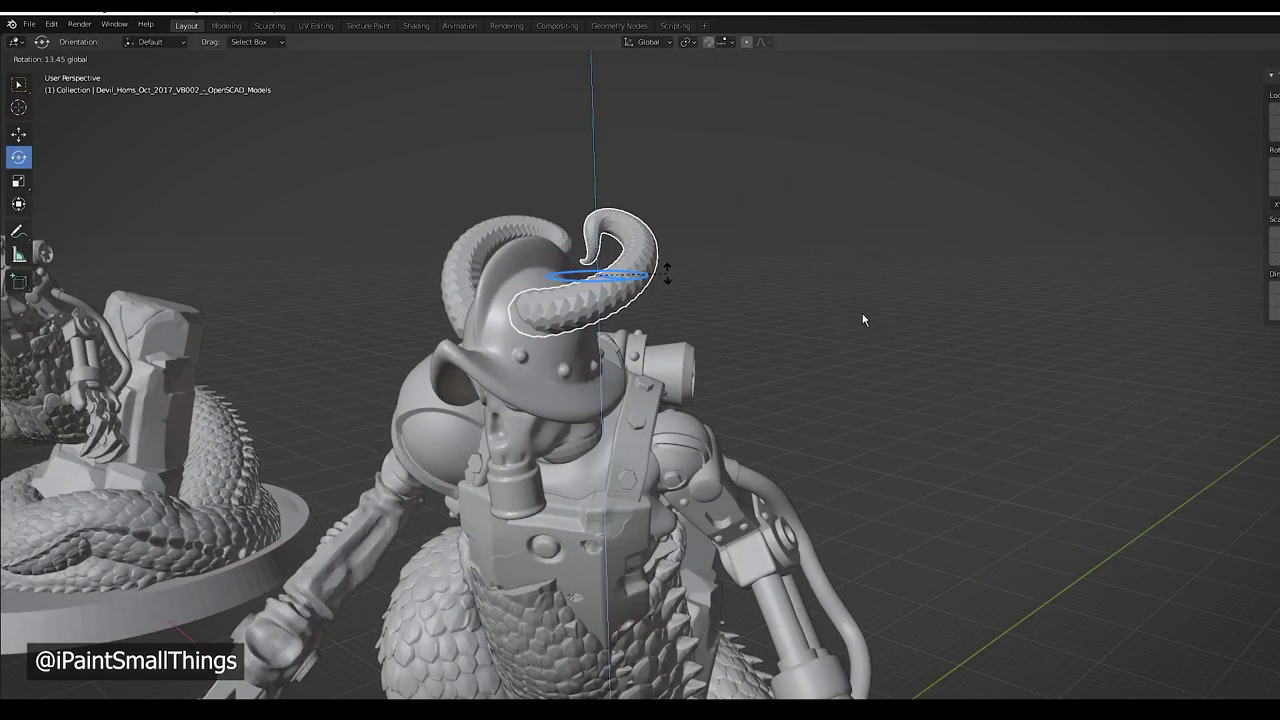